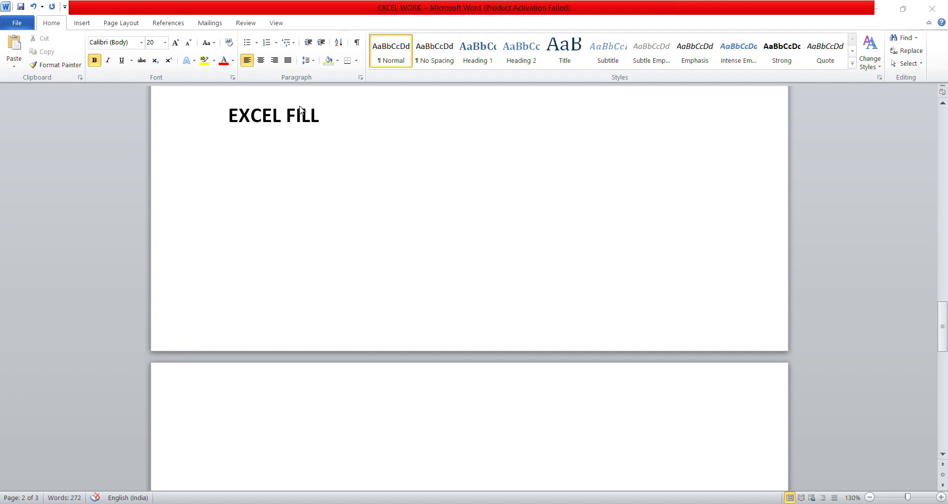
# Add COPYING, SEQUENCES and DATES lines under EXCEL FILL, then FUNCTIONS on a new page
pyautogui.click(326, 116)
pyautogui.press('Return')
pyautogui.write('COPY')
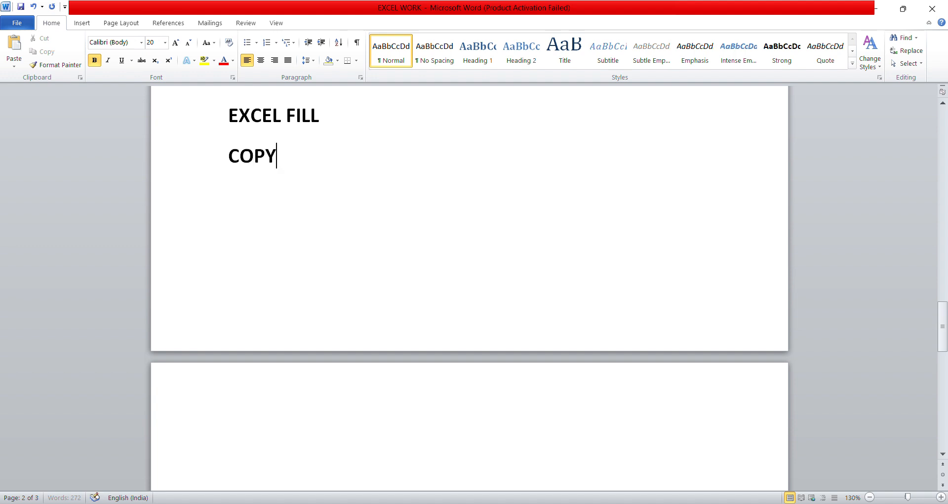
pyautogui.write('ING')
pyautogui.press('Return')
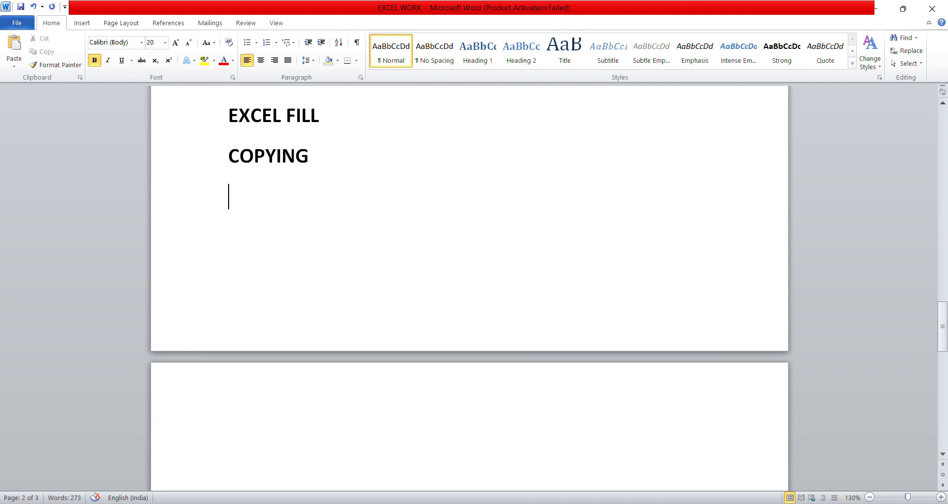
pyautogui.write('SEQUENCE')
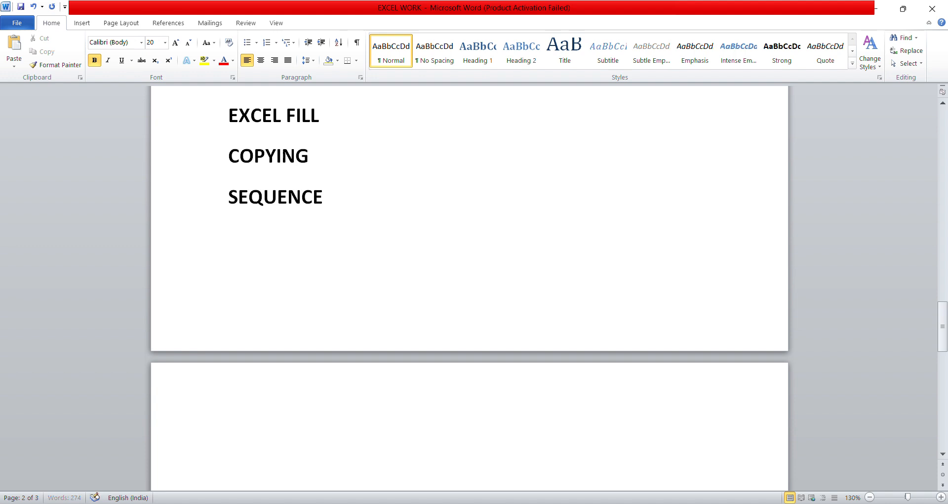
pyautogui.write('S')
pyautogui.press('Return')
pyautogui.write('DATES')
pyautogui.hotkey('ctrl', 'Return')
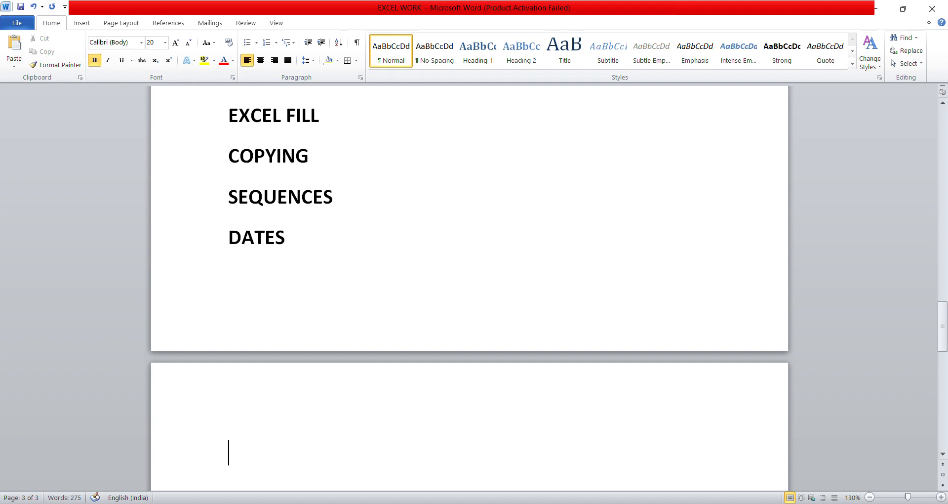
pyautogui.write('FUNCTIO')
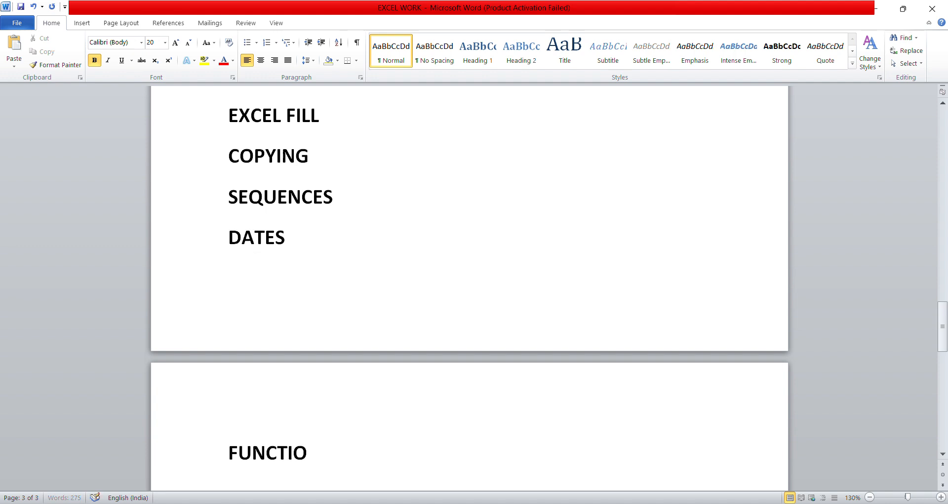
pyautogui.write('NS')
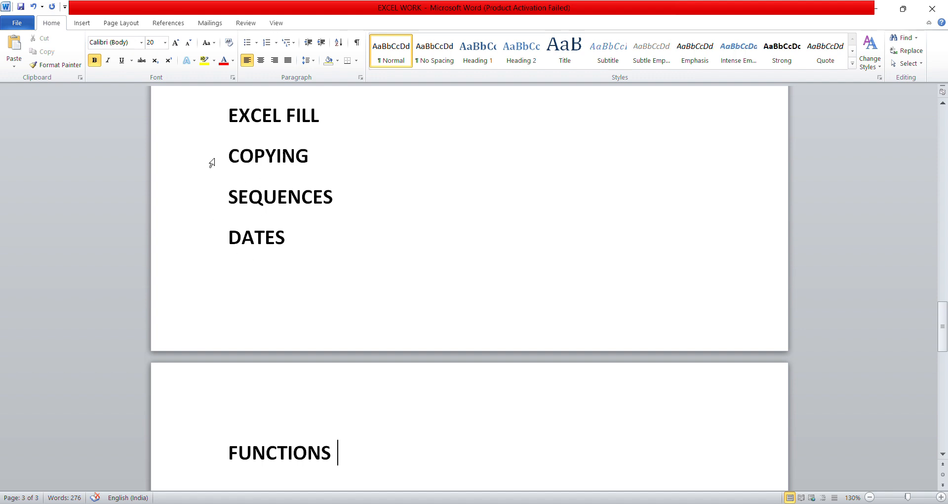
# Select and deselect the new headings, then switch over to the WORK workbook in Excel
pyautogui.moveTo(228, 452); pyautogui.dragTo(350, 453)
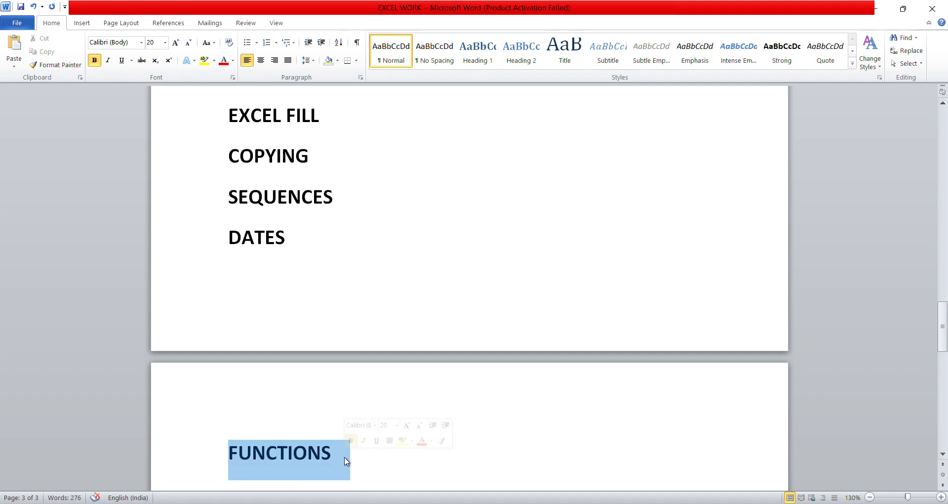
pyautogui.click(332, 453)
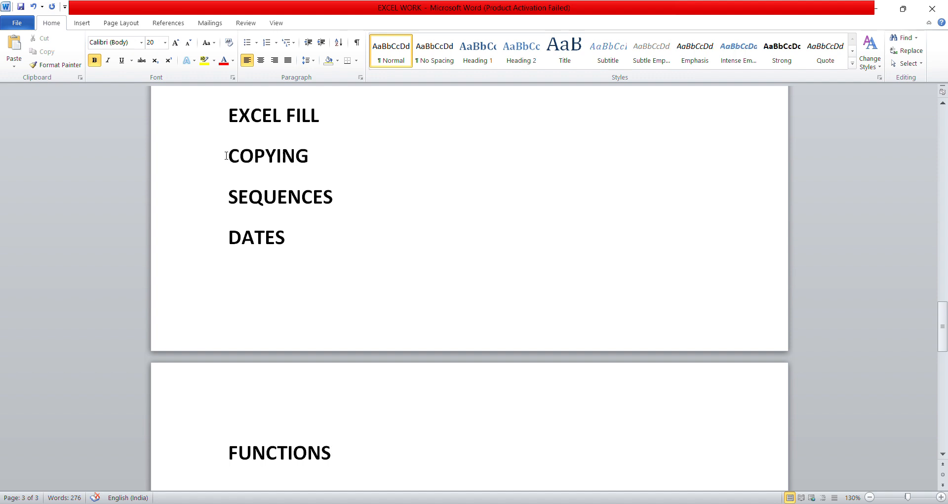
pyautogui.moveTo(228, 156)
pyautogui.mouseDown()
pyautogui.moveTo(302, 210)
pyautogui.moveTo(302, 233)
pyautogui.moveTo(276, 198)
pyautogui.moveTo(233, 173)
pyautogui.mouseUp()
pyautogui.click(302, 235)
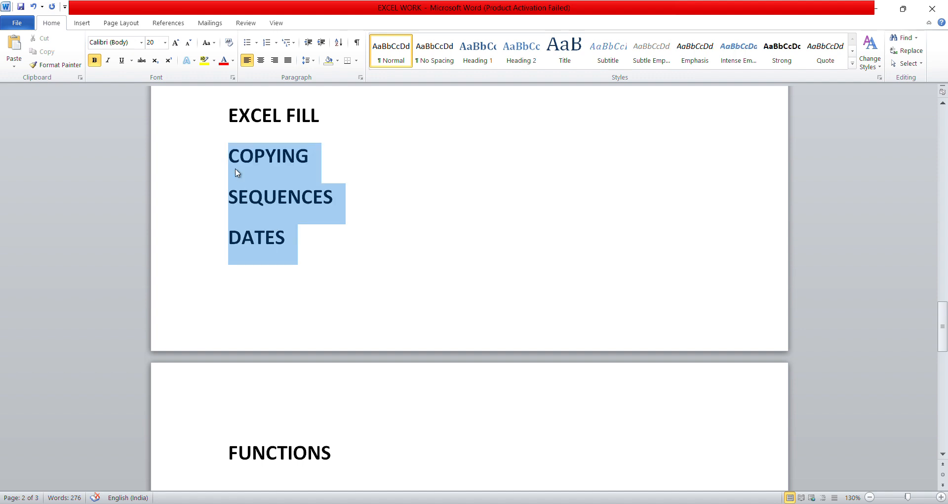
pyautogui.click(303, 240)
pyautogui.moveTo(303, 239); pyautogui.dragTo(324, 242)
pyautogui.click(232, 157)
pyautogui.click(321, 241)
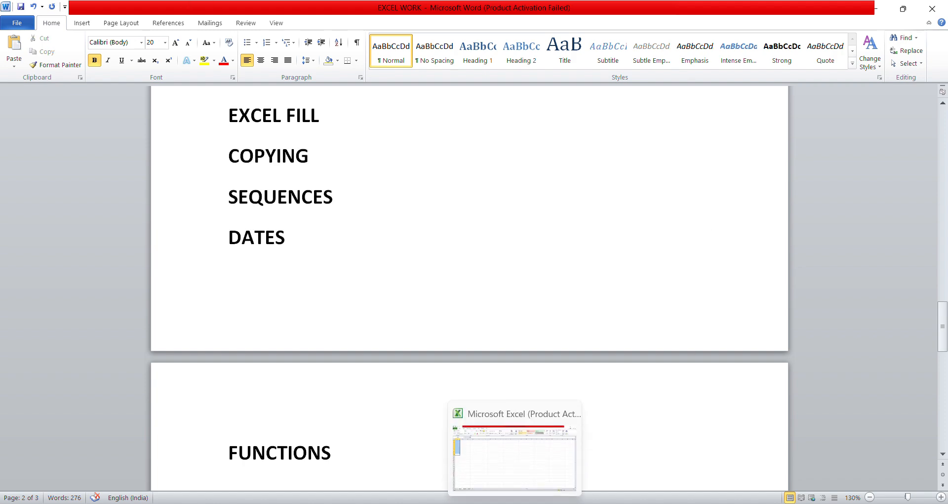
pyautogui.click(514, 503)
# Enter the numbers 1 through 4 in cells A1 to A4
pyautogui.click(176, 136)
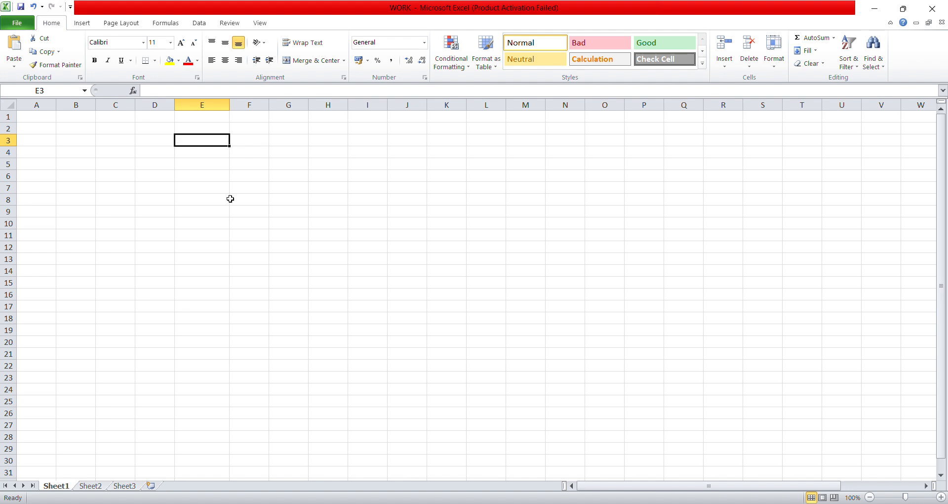
pyautogui.click(39, 118)
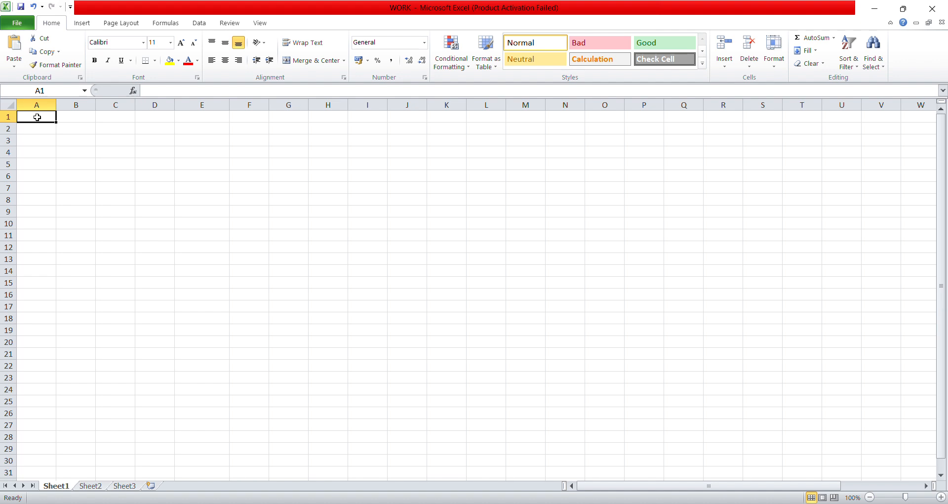
pyautogui.write('1')
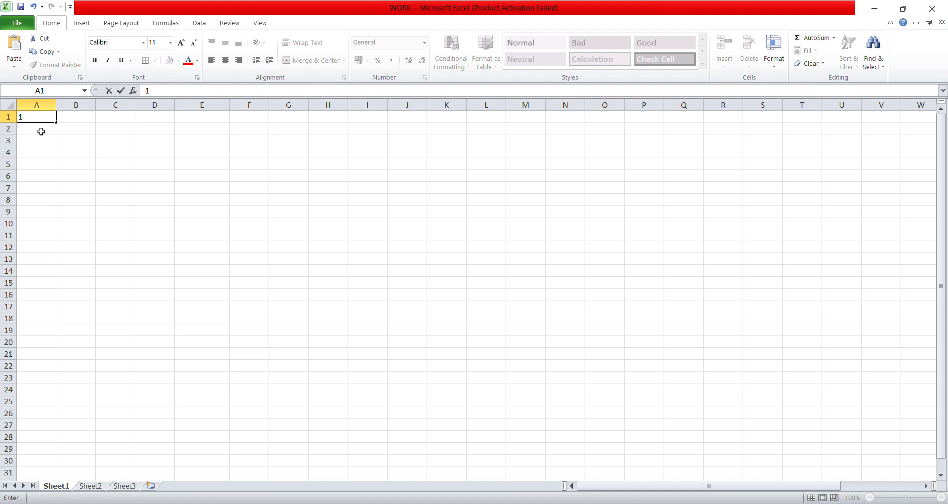
pyautogui.click(41, 131)
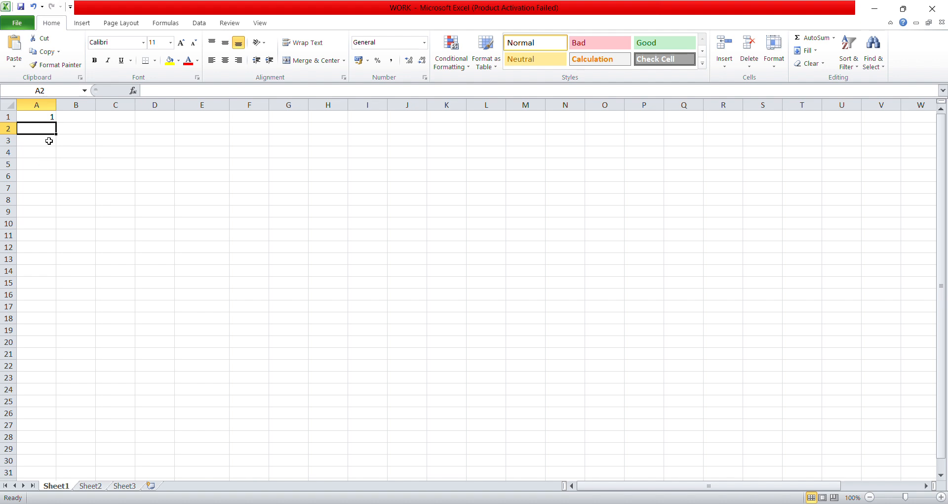
pyautogui.write('2')
pyautogui.press('Return')
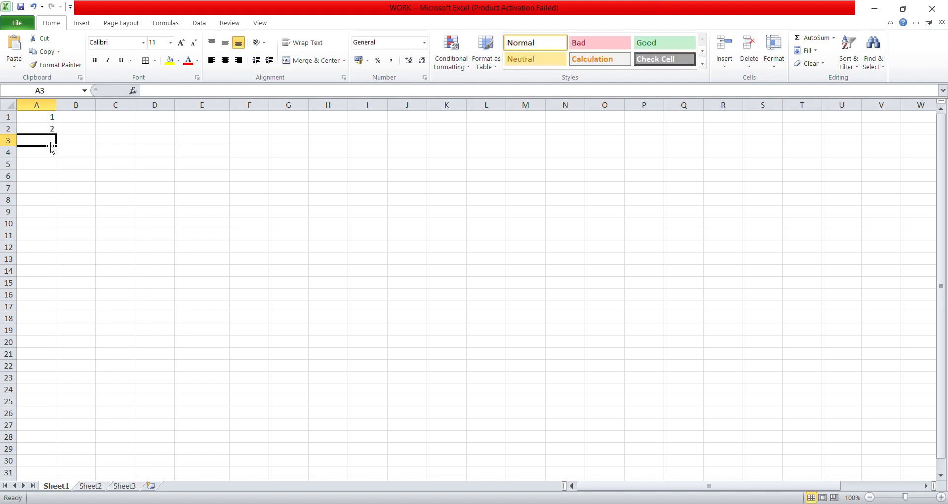
pyautogui.write('3')
pyautogui.press('Return')
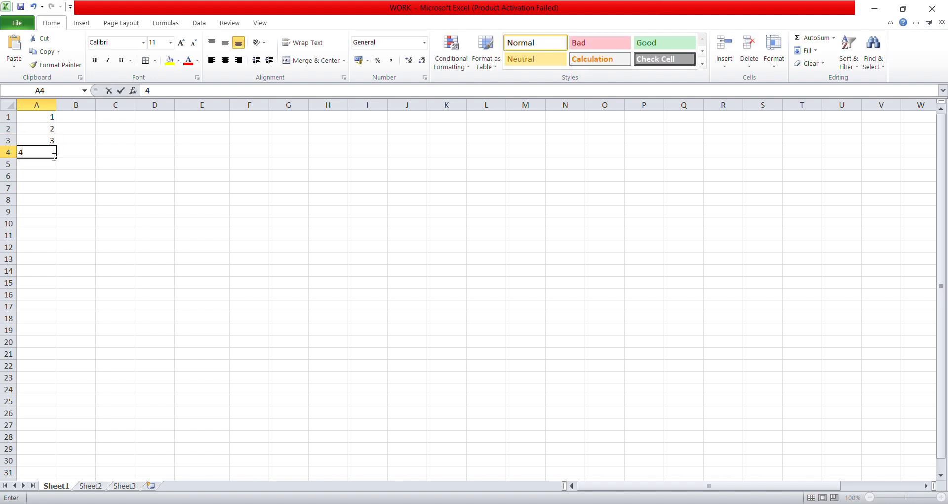
pyautogui.write('4')
pyautogui.press('Return')
pyautogui.press('Return')
# Enter the numbers 5 through 9 in cells A5 to A9
pyautogui.click(52, 166)
pyautogui.write('5')
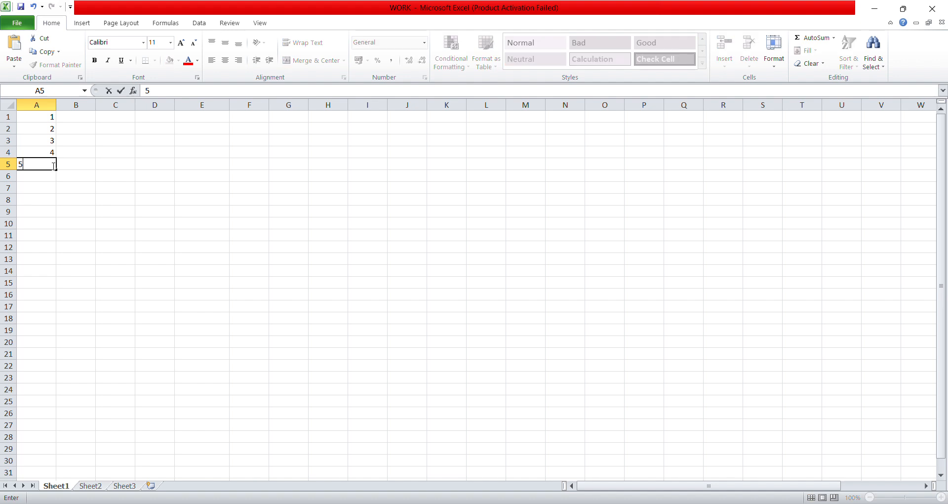
pyautogui.press('Return')
pyautogui.write('6')
pyautogui.press('Return')
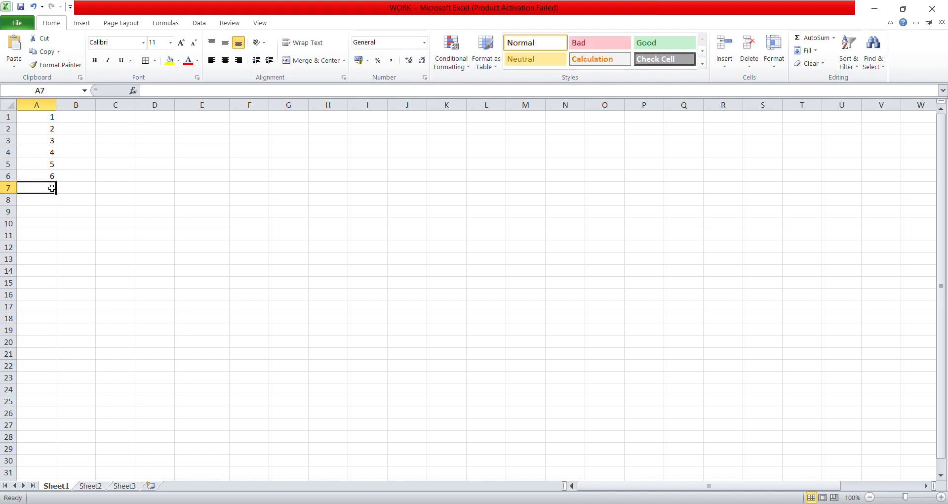
pyautogui.write('7')
pyautogui.press('Return')
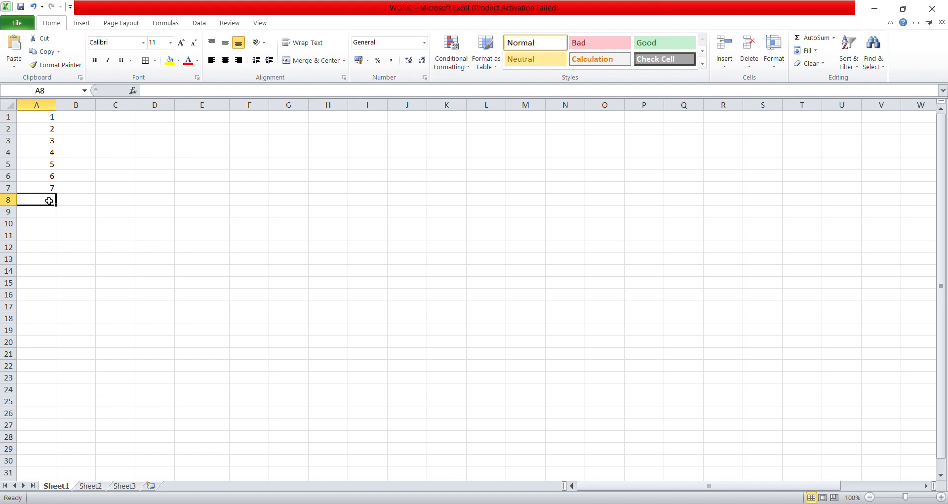
pyautogui.write('8')
pyautogui.press('Return')
pyautogui.write('9')
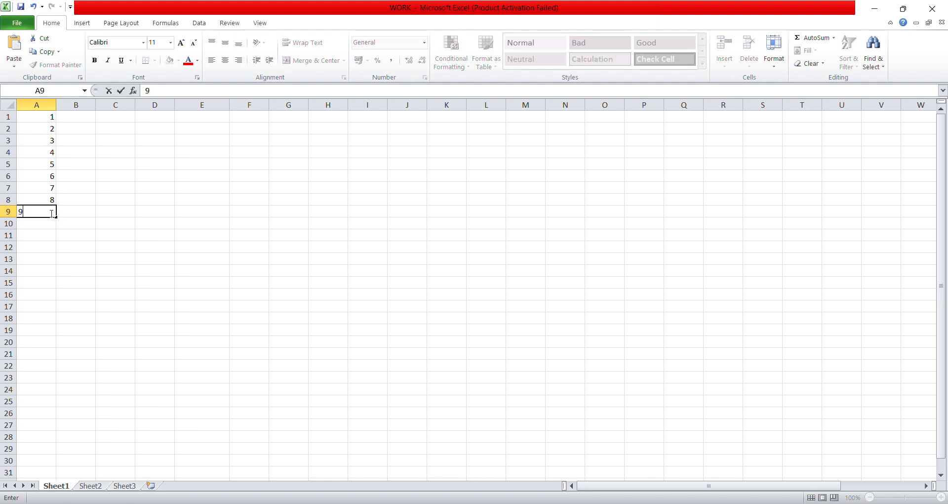
pyautogui.press('Return')
# Finish with 10 in A10, then clear the values in A1 and A10
pyautogui.write('10')
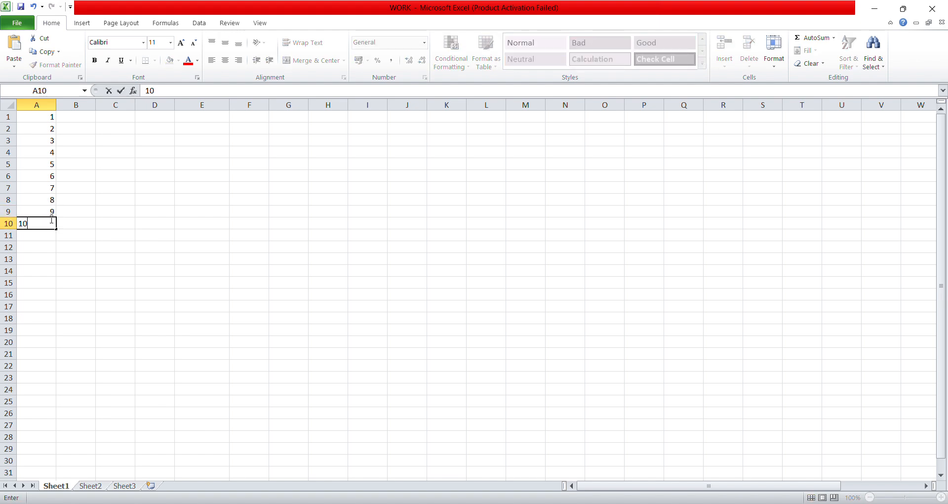
pyautogui.moveTo(50, 117); pyautogui.dragTo(49, 223)
pyautogui.click(48, 224)
pyautogui.click(74, 127)
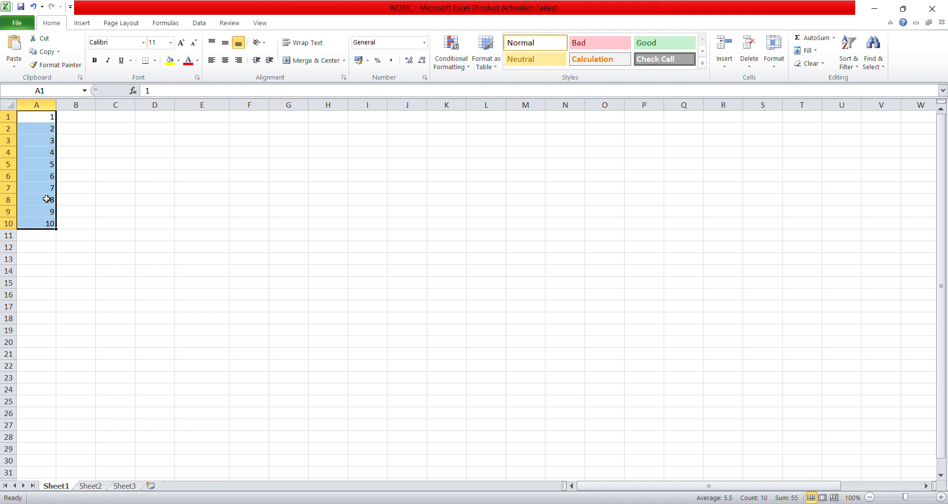
pyautogui.press('BackSpace')
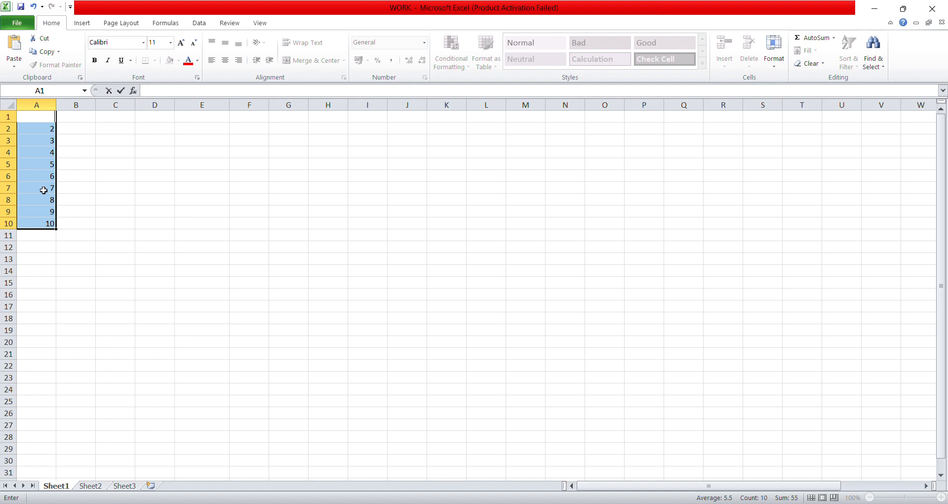
pyautogui.moveTo(45, 222); pyautogui.dragTo(50, 128)
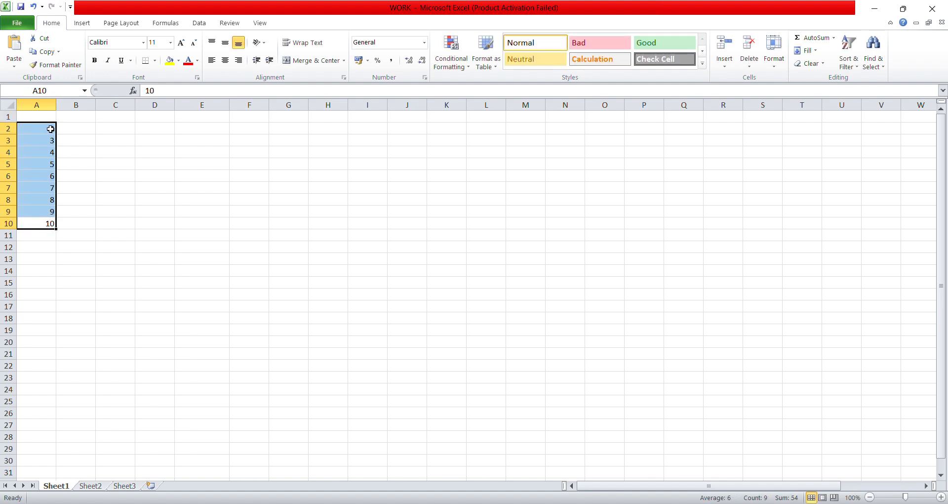
pyautogui.press('BackSpace')
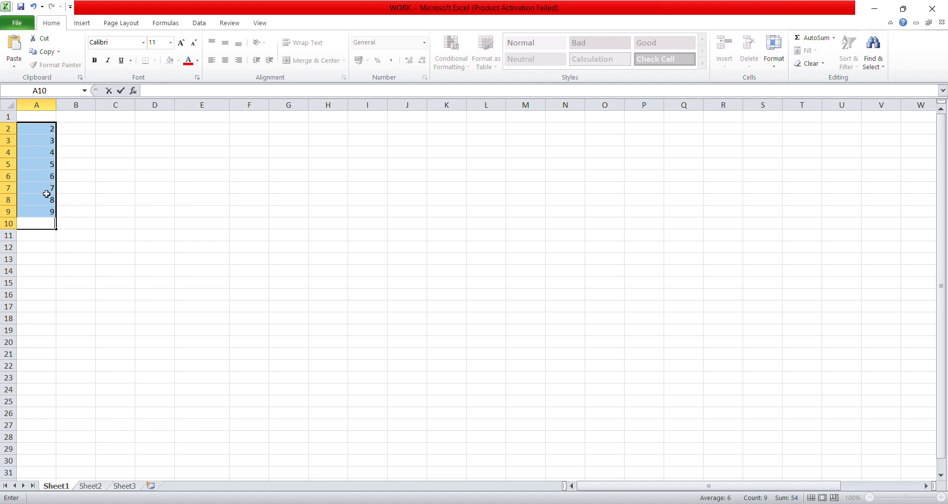
# Clear the numbers from cells A6 through A9
pyautogui.click(49, 213)
pyautogui.press('BackSpace')
pyautogui.click(53, 191)
pyautogui.press('BackSpace')
pyautogui.click(53, 200)
pyautogui.press('BackSpace')
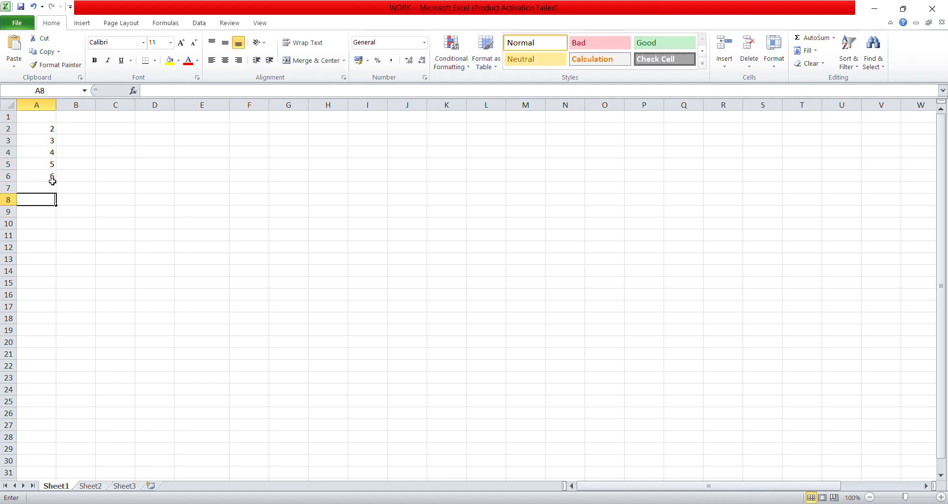
pyautogui.doubleClick(54, 177)
pyautogui.press('BackSpace')
# Clear the remaining numbers in A2 through A5 and return to cell A1
pyautogui.click(53, 153)
pyautogui.press('BackSpace')
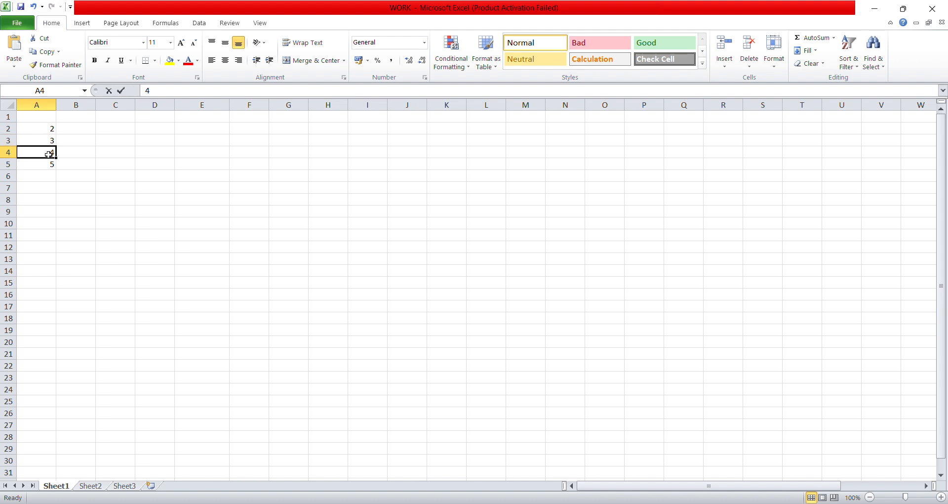
pyautogui.click(52, 140)
pyautogui.press('BackSpace')
pyautogui.click(52, 164)
pyautogui.press('BackSpace')
pyautogui.click(51, 128)
pyautogui.press('BackSpace')
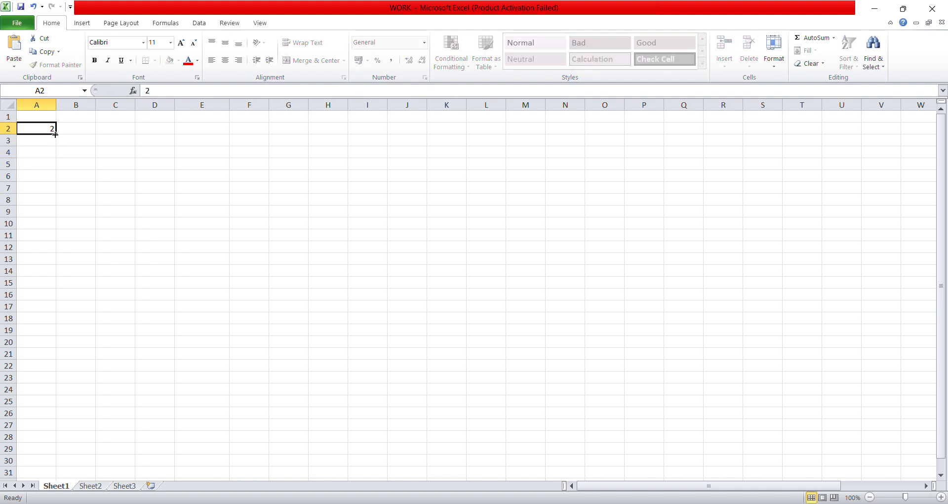
pyautogui.click(45, 117)
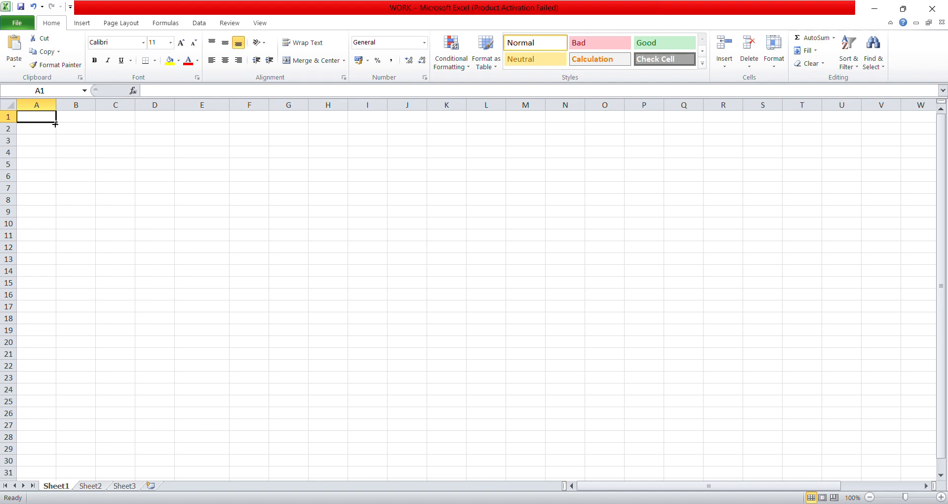
pyautogui.write('1')
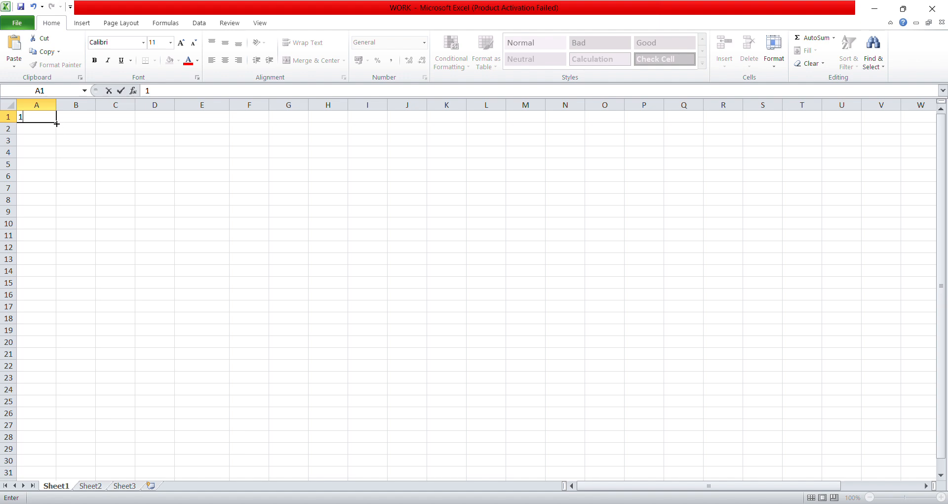
pyautogui.moveTo(57, 122); pyautogui.dragTo(52, 226)
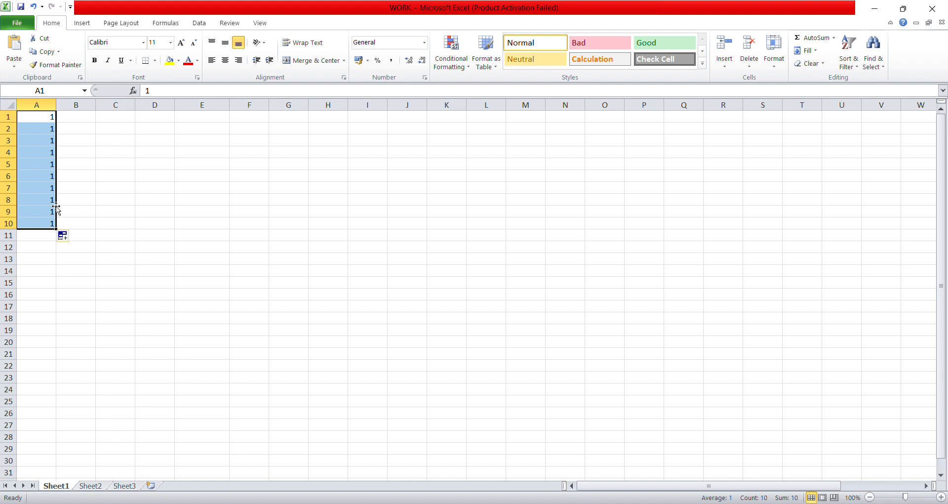
pyautogui.moveTo(55, 228); pyautogui.dragTo(654, 236)
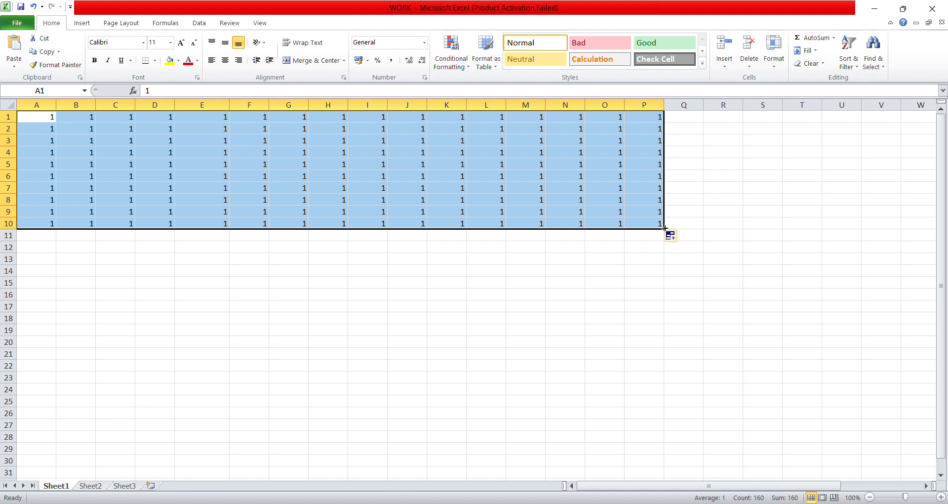
pyautogui.moveTo(664, 229)
pyautogui.mouseDown()
pyautogui.moveTo(667, 371)
pyautogui.moveTo(262, 250)
pyautogui.moveTo(247, 184)
pyautogui.mouseUp()
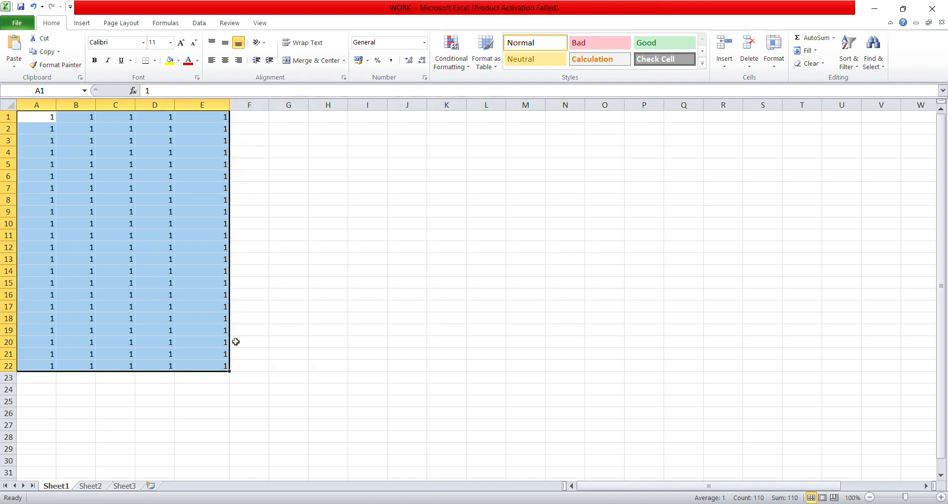
pyautogui.moveTo(229, 370)
pyautogui.mouseDown()
pyautogui.moveTo(229, 301)
pyautogui.moveTo(212, 221)
pyautogui.mouseUp()
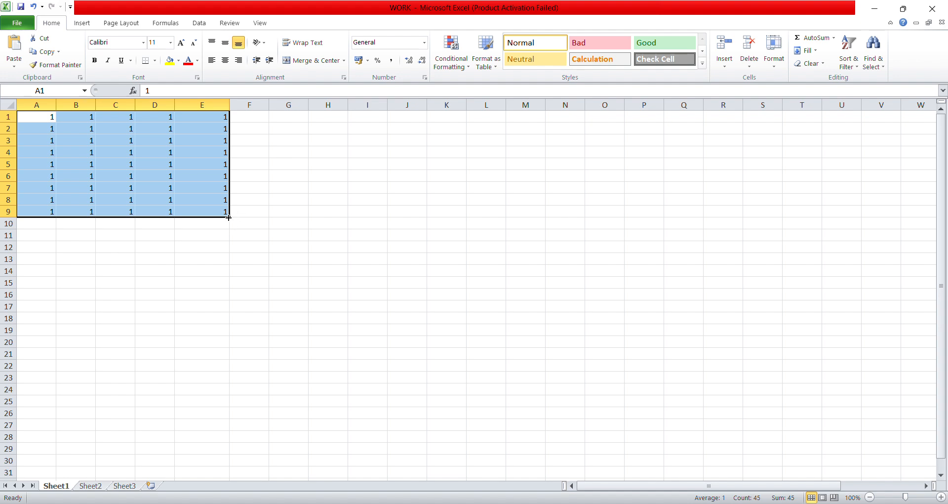
pyautogui.moveTo(230, 216); pyautogui.dragTo(439, 306)
pyautogui.moveTo(447, 418)
pyautogui.mouseDown()
pyautogui.moveTo(545, 215)
pyautogui.moveTo(75, 153)
pyautogui.mouseUp()
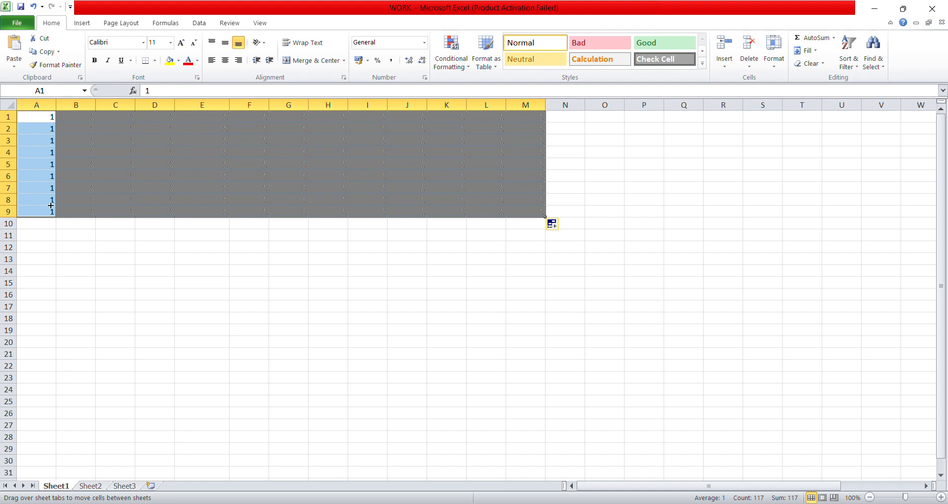
pyautogui.moveTo(51, 205); pyautogui.dragTo(47, 117)
pyautogui.click(47, 117)
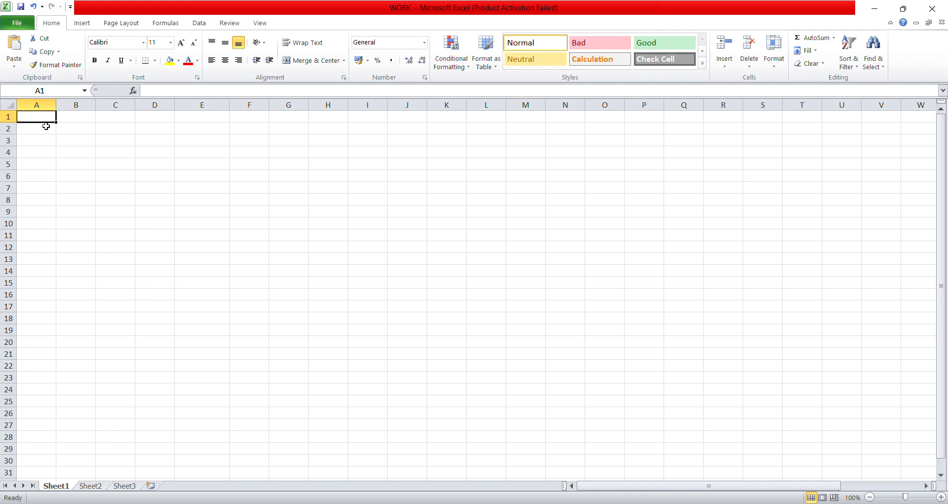
# Enter 1 in A1 and 2 in A2, copying the 2 down to row 19
pyautogui.write('1')
pyautogui.press('Return')
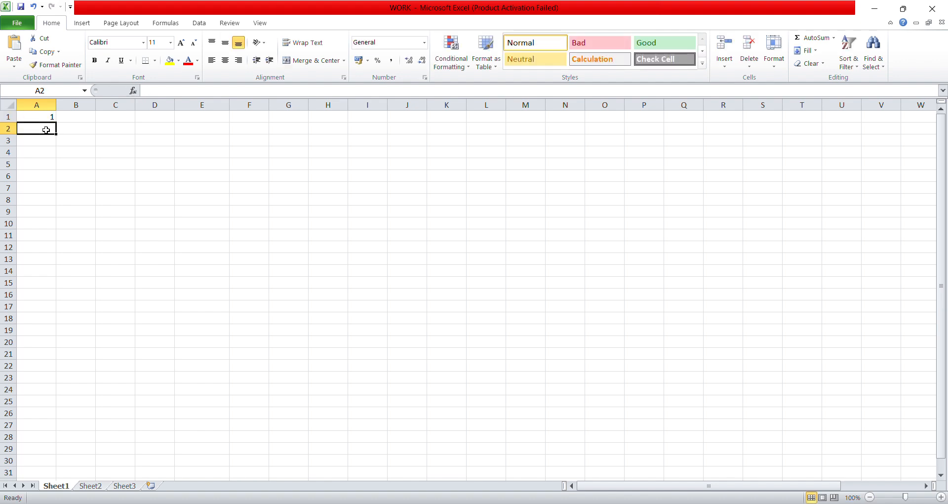
pyautogui.write('2')
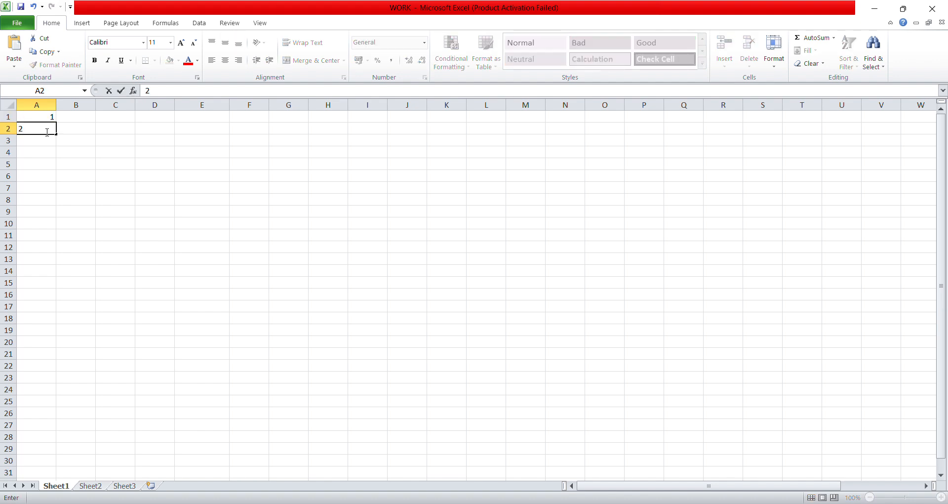
pyautogui.click(54, 148)
pyautogui.click(52, 131)
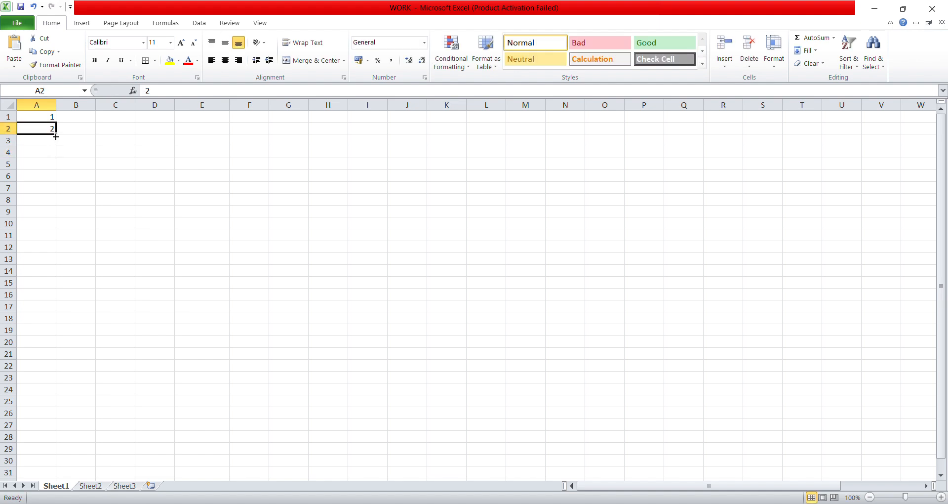
pyautogui.moveTo(55, 137); pyautogui.dragTo(62, 331)
pyautogui.click(102, 210)
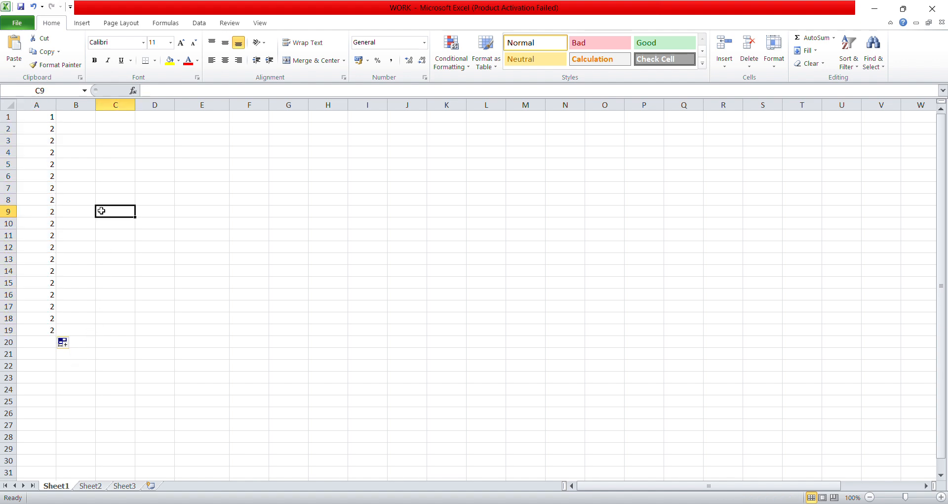
# Select A1:A2 and fill the series 1 to 20 down column A
pyautogui.click(48, 333)
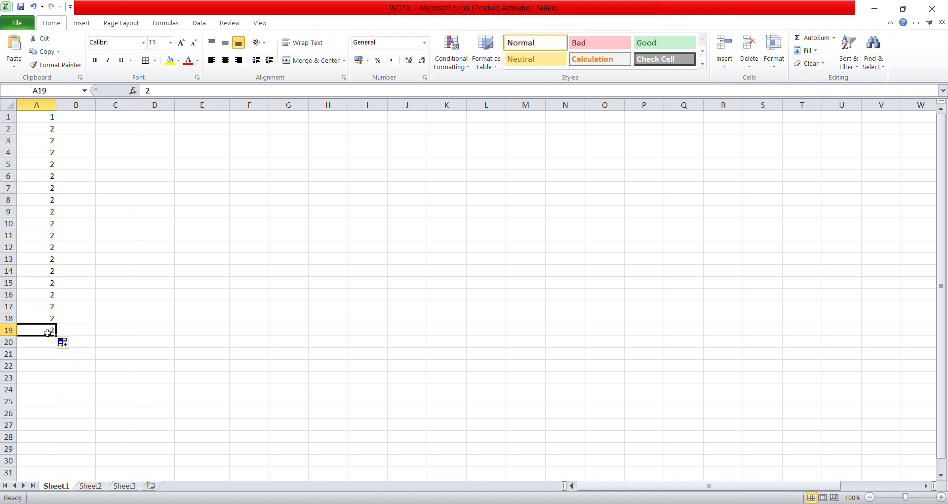
pyautogui.moveTo(47, 333); pyautogui.dragTo(51, 119)
pyautogui.click(52, 116)
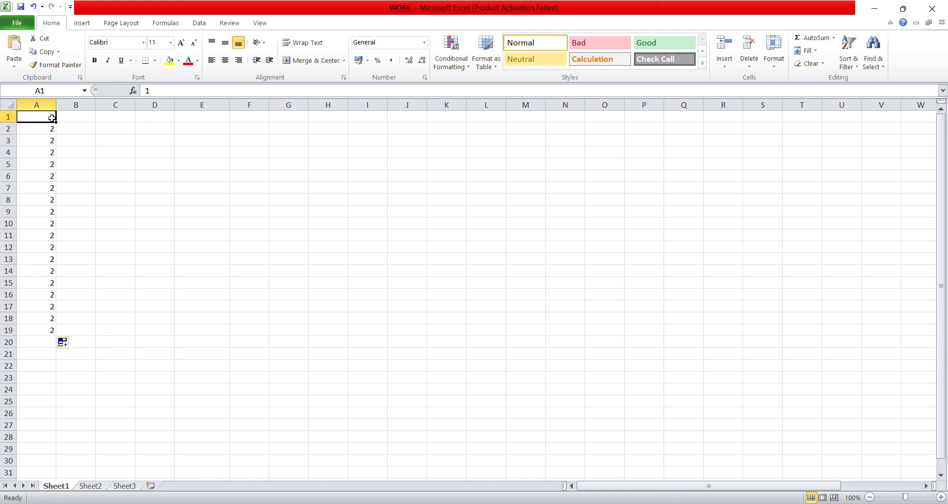
pyautogui.keyDown('shift'); pyautogui.click(53, 128); pyautogui.keyUp('shift')
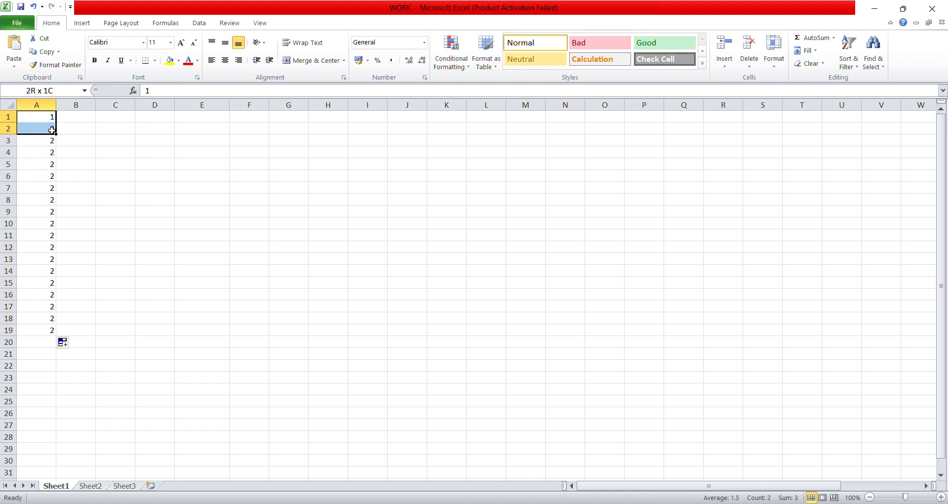
pyautogui.moveTo(55, 135); pyautogui.dragTo(57, 346)
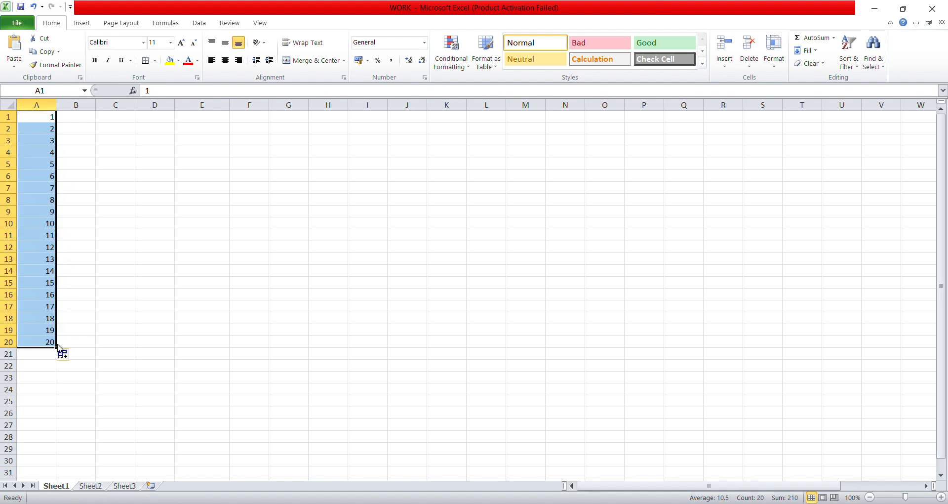
pyautogui.click(63, 123)
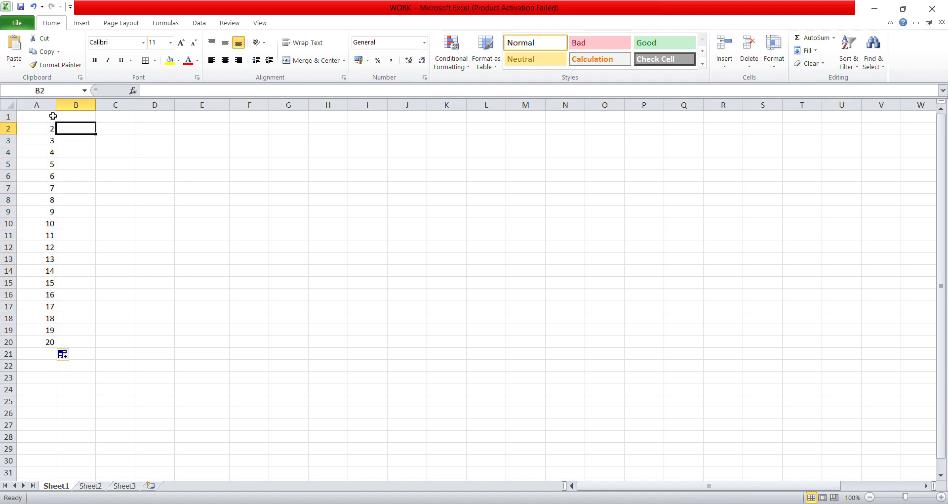
pyautogui.click(51, 117)
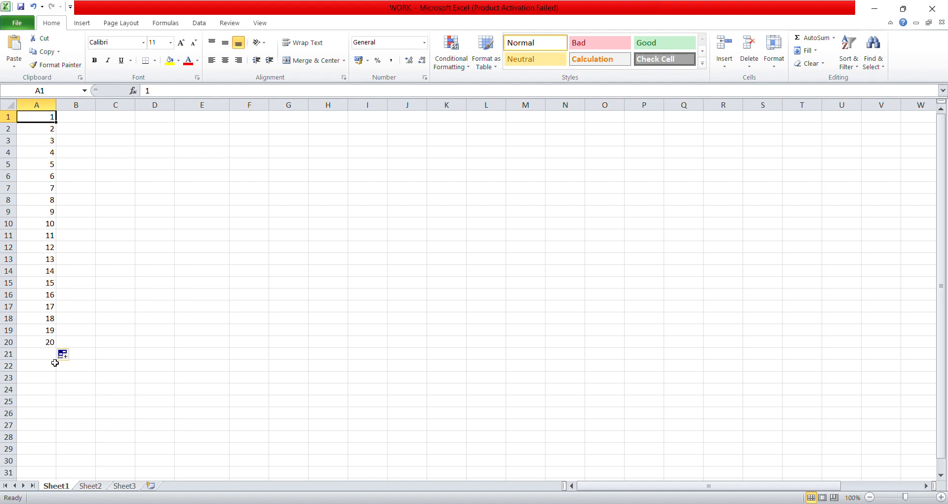
pyautogui.click(52, 130)
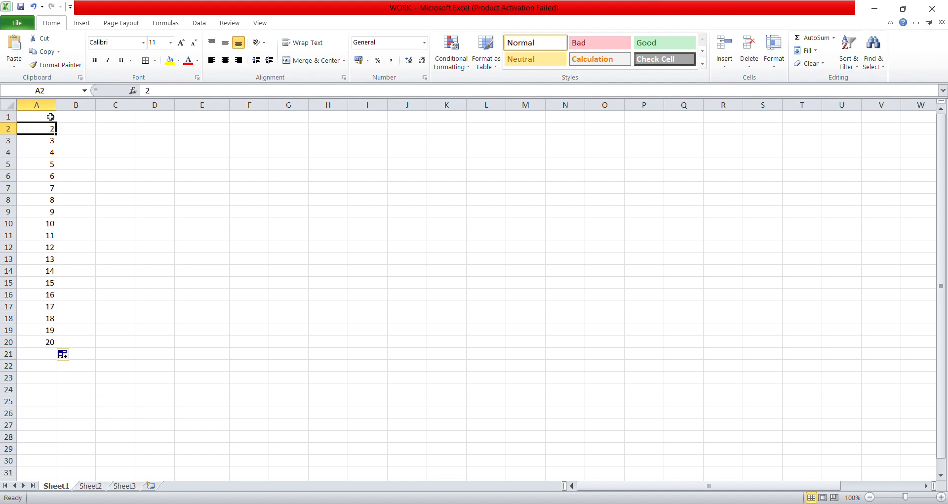
pyautogui.moveTo(50, 117); pyautogui.dragTo(55, 347)
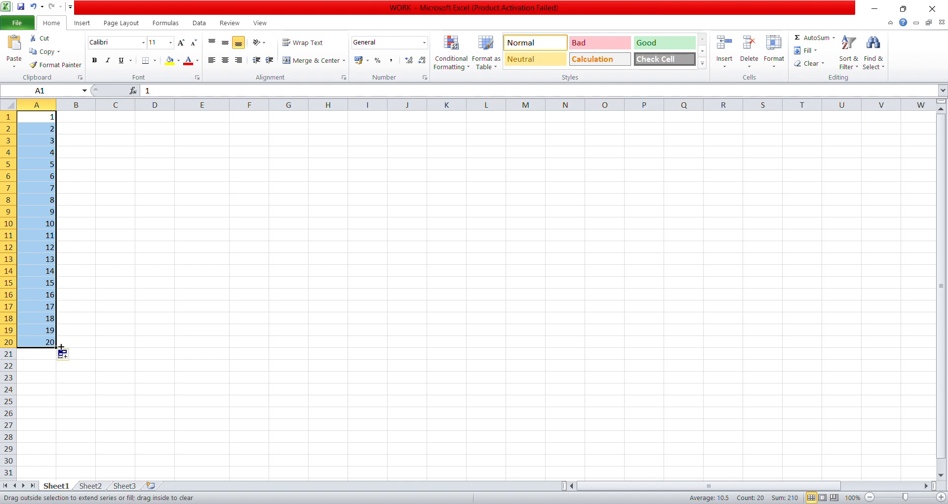
# Extend the series to column R and row 36, then drag back to keep 1–10 in column A
pyautogui.moveTo(61, 347); pyautogui.dragTo(737, 365)
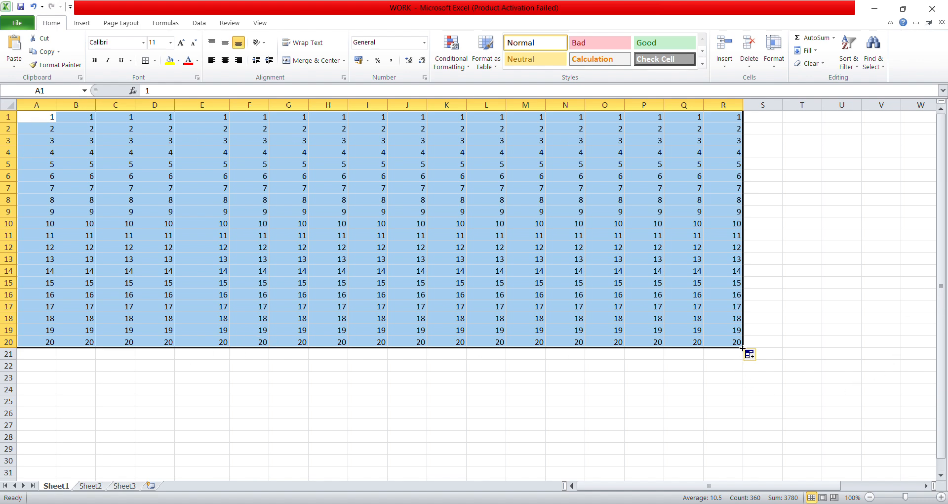
pyautogui.moveTo(743, 346); pyautogui.dragTo(762, 416)
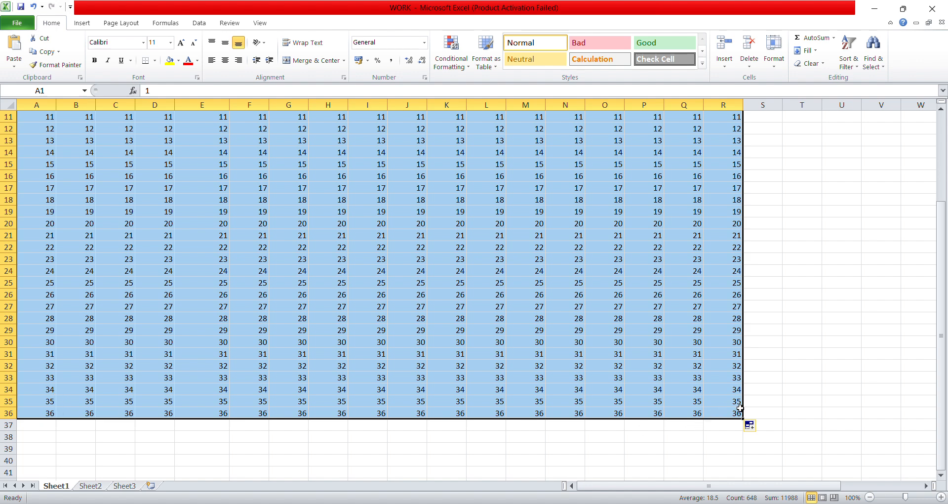
pyautogui.moveTo(742, 420); pyautogui.dragTo(105, 304)
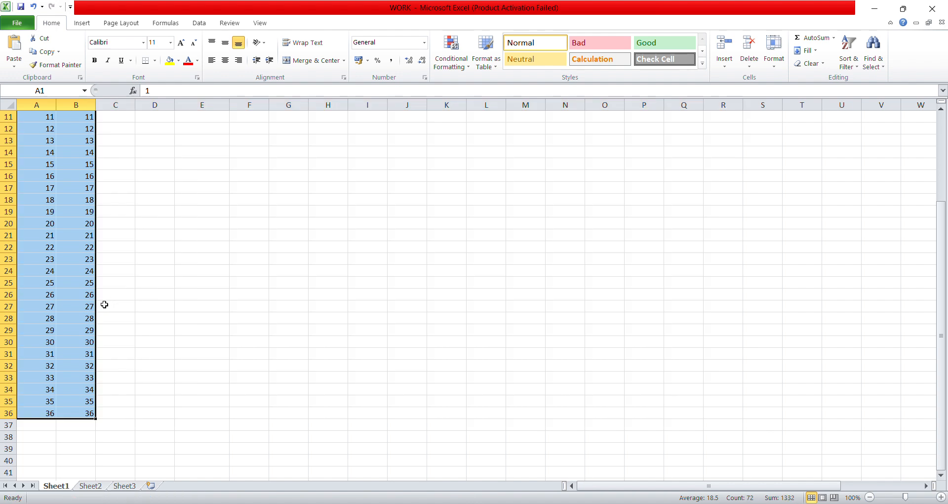
pyautogui.moveTo(89, 415); pyautogui.dragTo(58, 112)
pyautogui.scroll(4, 85, 159)
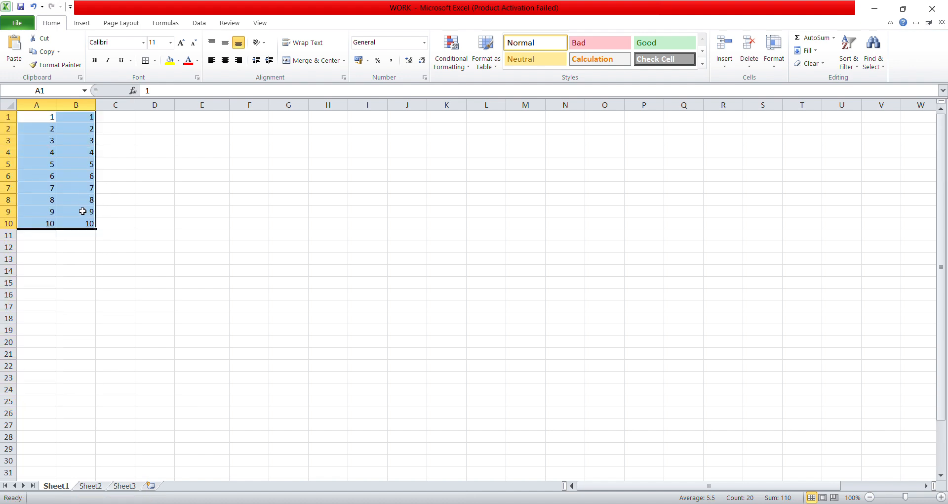
pyautogui.moveTo(95, 228); pyautogui.dragTo(54, 230)
# Copy the 1 down A1:A10 and delete those values to empty the sheet
pyautogui.click(46, 113)
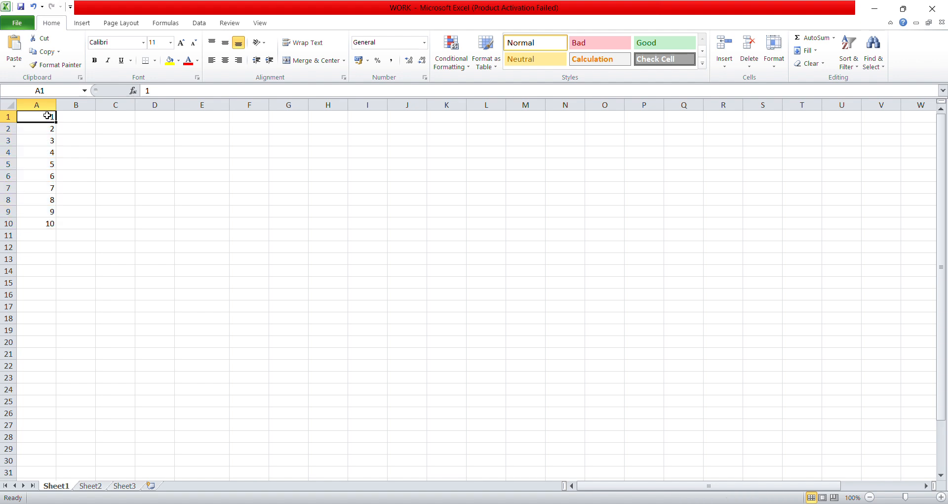
pyautogui.click(74, 114)
pyautogui.click(50, 117)
pyautogui.moveTo(57, 121); pyautogui.dragTo(56, 226)
pyautogui.press('Delete')
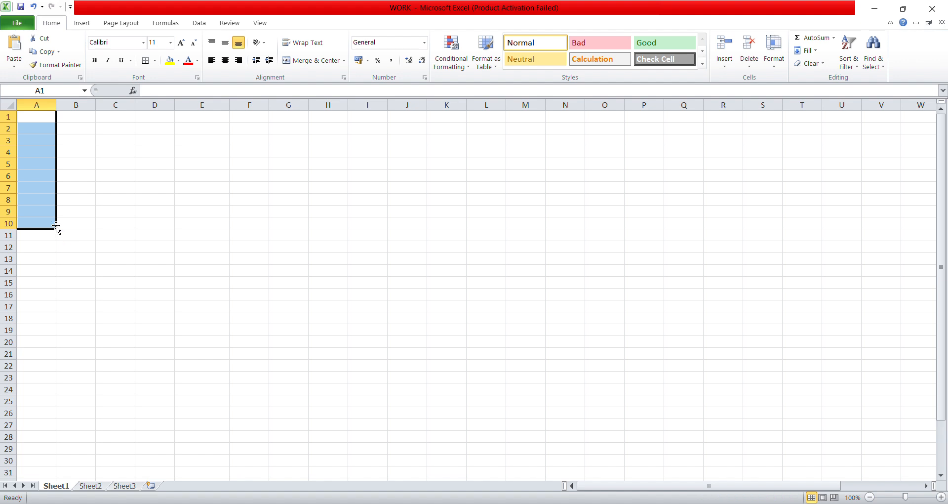
pyautogui.click(64, 118)
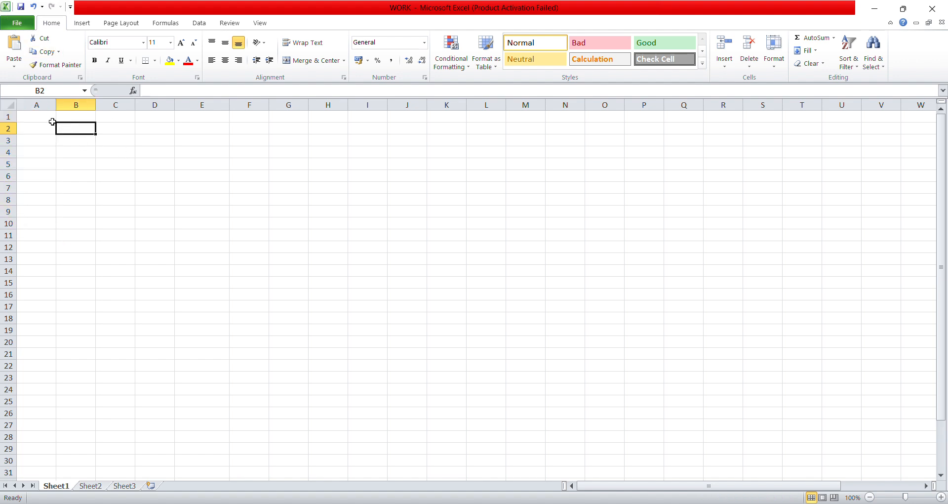
# Enter 2 in A1 and 4 in A2, then fill the even series down to 20 in A10
pyautogui.click(43, 115)
pyautogui.write('2')
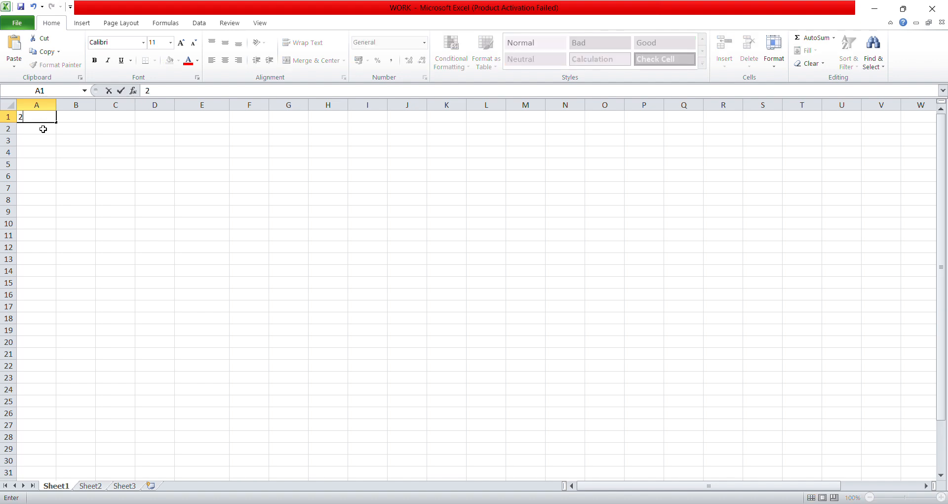
pyautogui.click(43, 133)
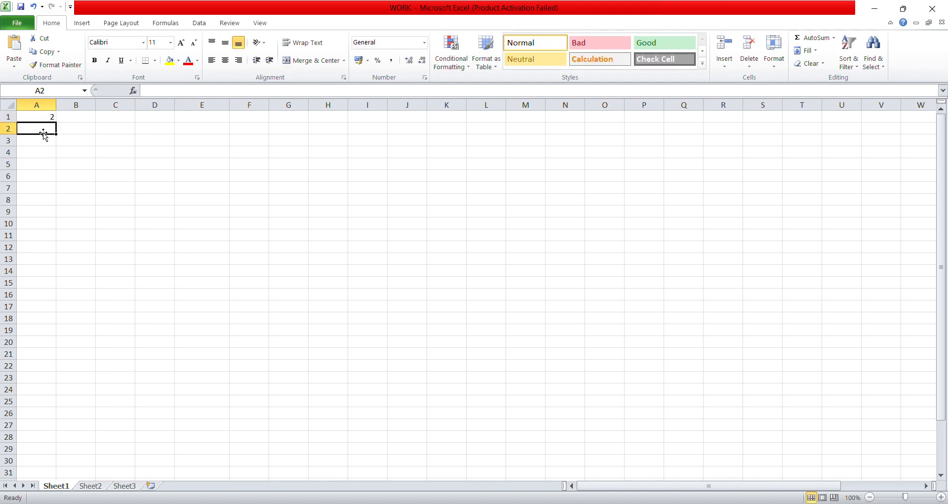
pyautogui.write('4')
pyautogui.click(83, 137)
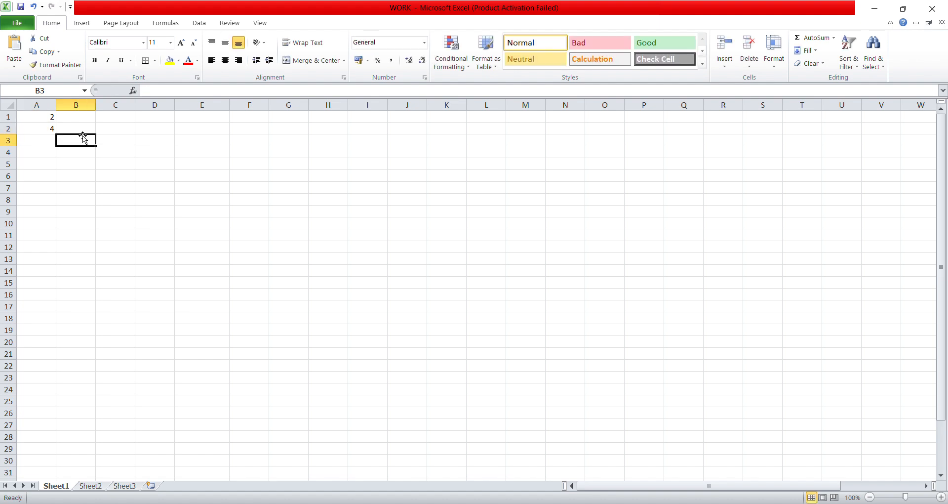
pyautogui.click(46, 117)
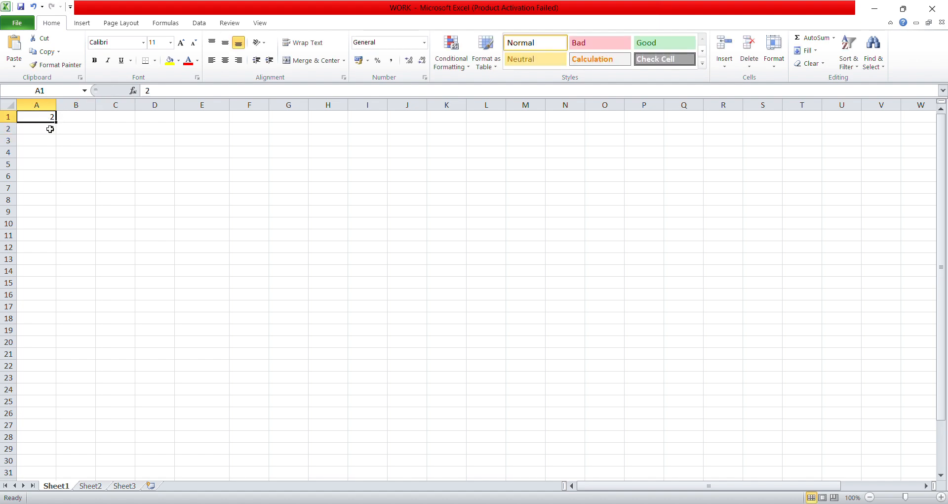
pyautogui.moveTo(50, 129); pyautogui.dragTo(63, 225)
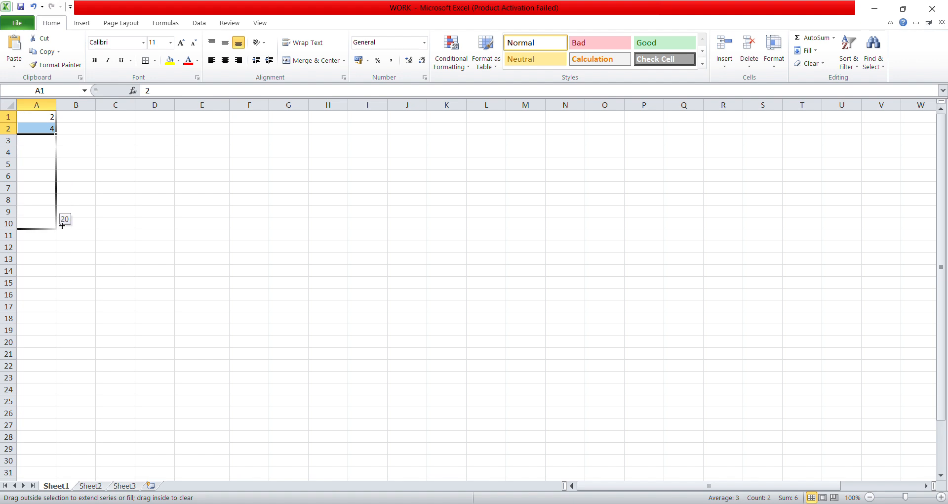
pyautogui.moveTo(62, 225); pyautogui.dragTo(62, 223)
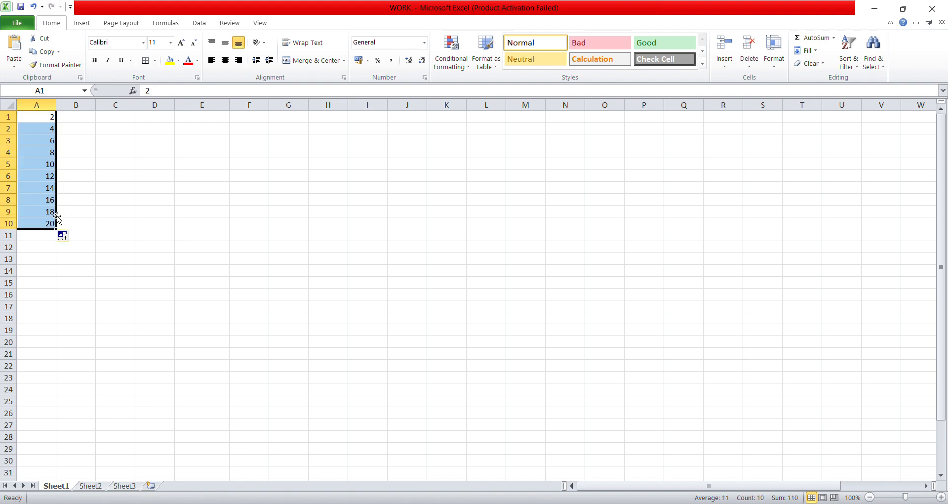
pyautogui.click(51, 225)
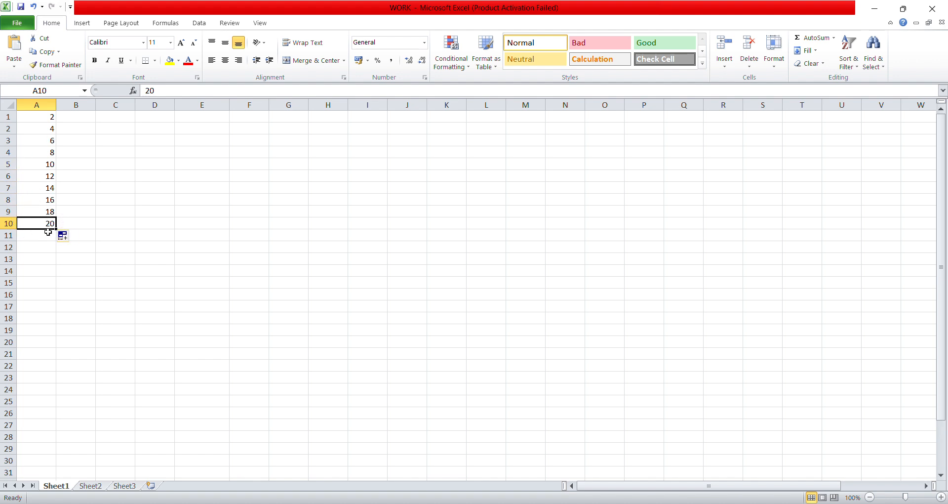
# Copy the 20 from A10 up column A, cancelling the move onto A1
pyautogui.moveTo(55, 228); pyautogui.dragTo(49, 115)
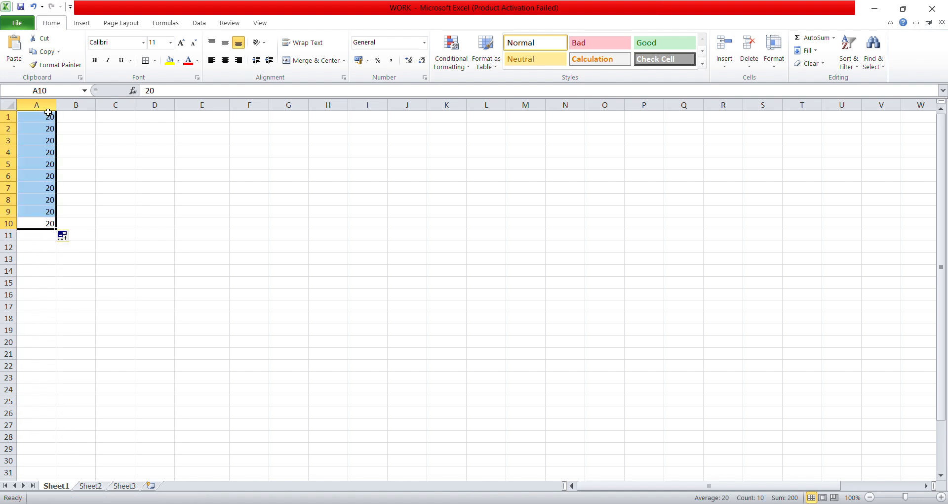
pyautogui.click(47, 222)
pyautogui.moveTo(47, 222); pyautogui.dragTo(49, 117)
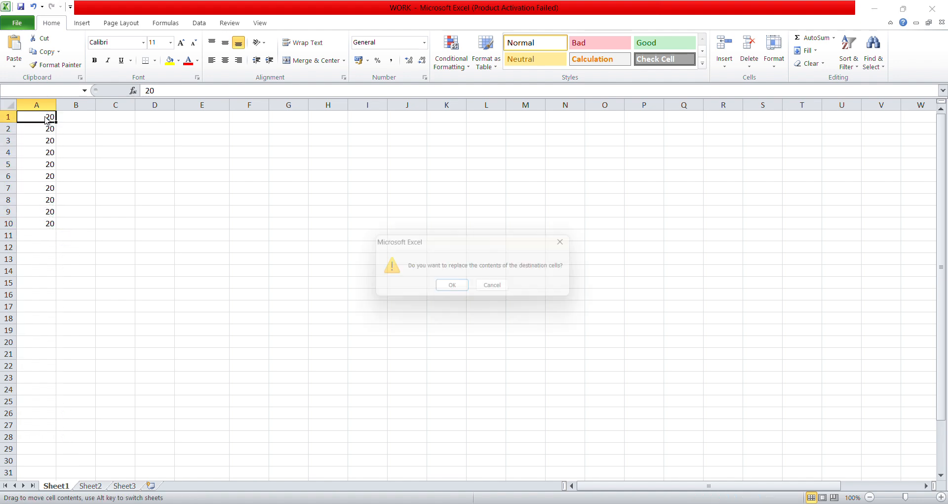
pyautogui.click(498, 289)
# Clear all the 20s from A1 through A10, leaving column A empty
pyautogui.click(47, 118)
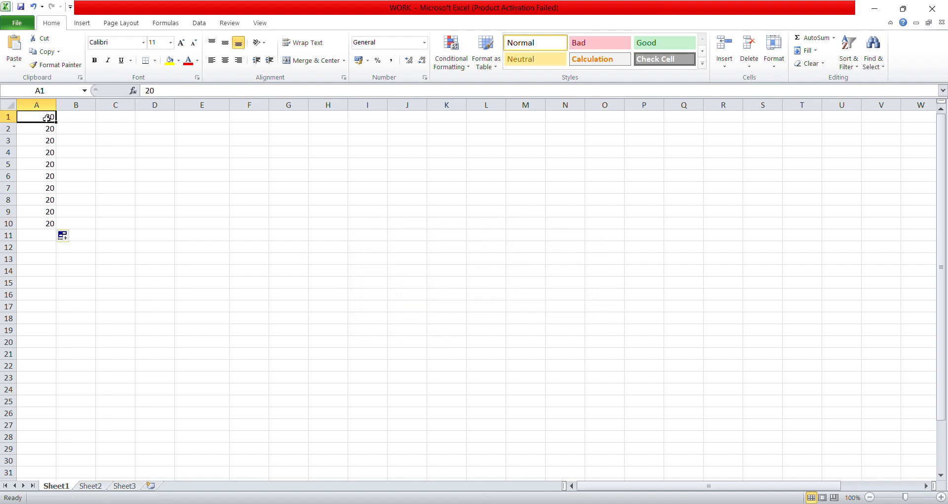
pyautogui.hotkey('shift', 'Down')
pyautogui.hotkey('shift', 'Down')
pyautogui.hotkey('shift', 'Down')
pyautogui.hotkey('shift', 'Down')
pyautogui.hotkey('shift', 'Down')
pyautogui.hotkey('shift', 'Down')
pyautogui.hotkey('shift', 'Down')
pyautogui.hotkey('shift', 'Down')
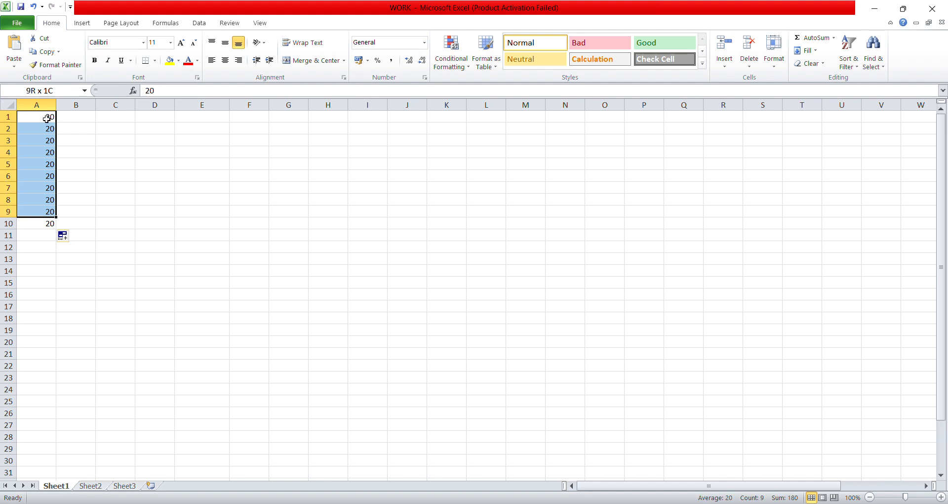
pyautogui.hotkey('shift', 'Down')
pyautogui.press('BackSpace')
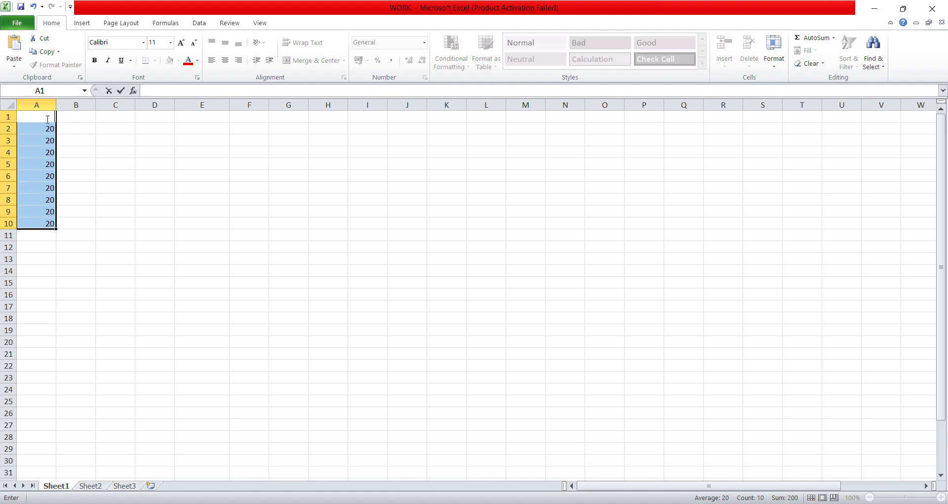
pyautogui.click(49, 176)
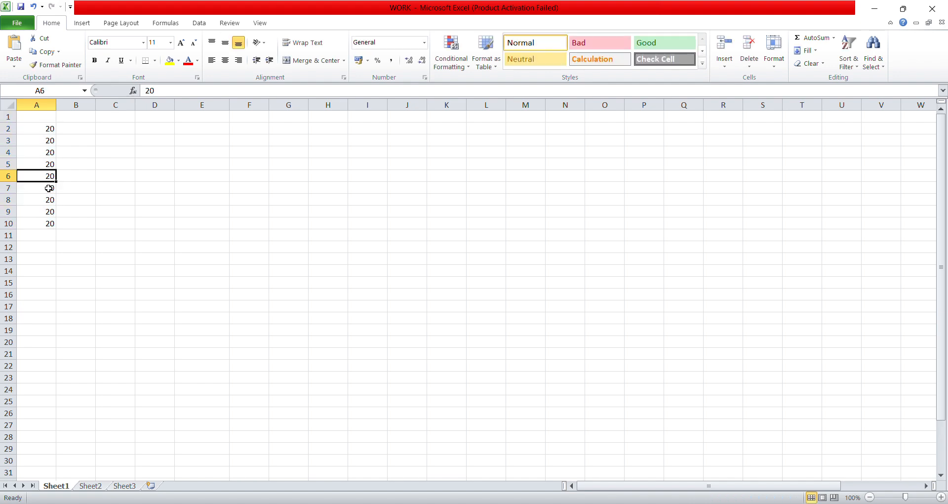
pyautogui.click(49, 224)
pyautogui.moveTo(54, 229); pyautogui.dragTo(49, 127)
pyautogui.press('Delete')
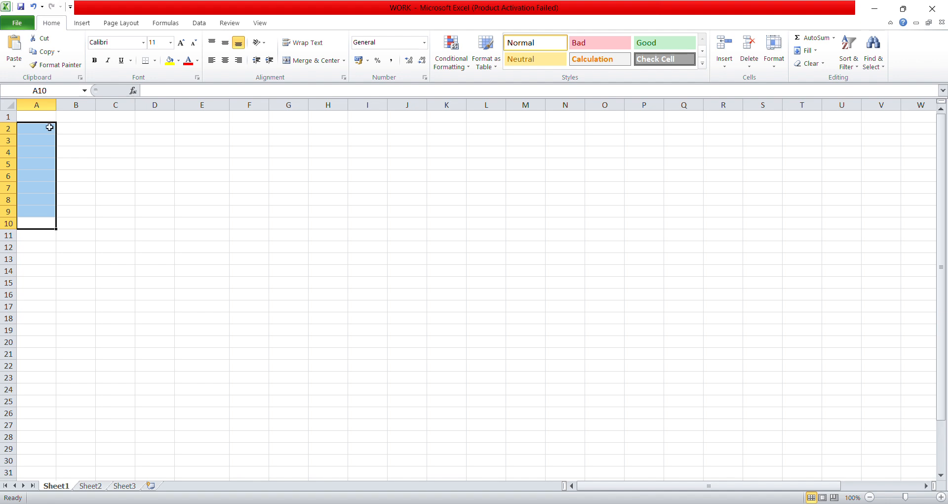
pyautogui.click(127, 143)
pyautogui.click(42, 116)
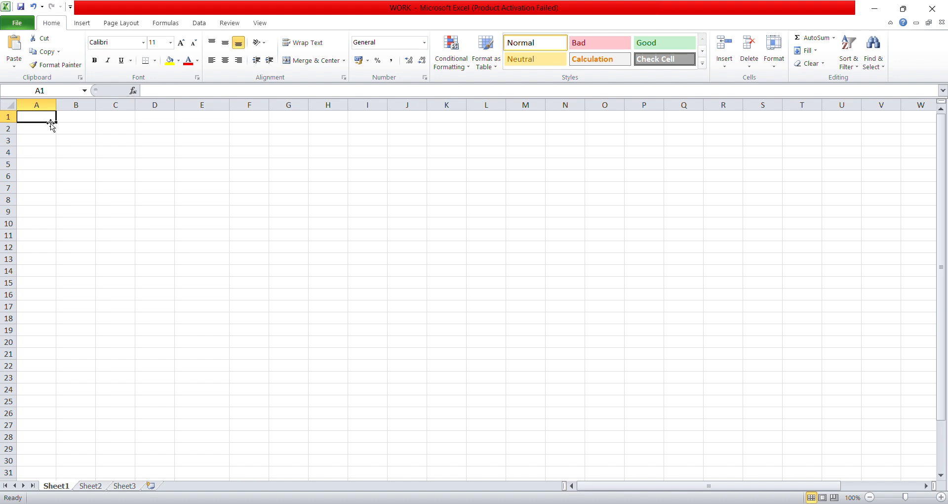
pyautogui.write('HEL')
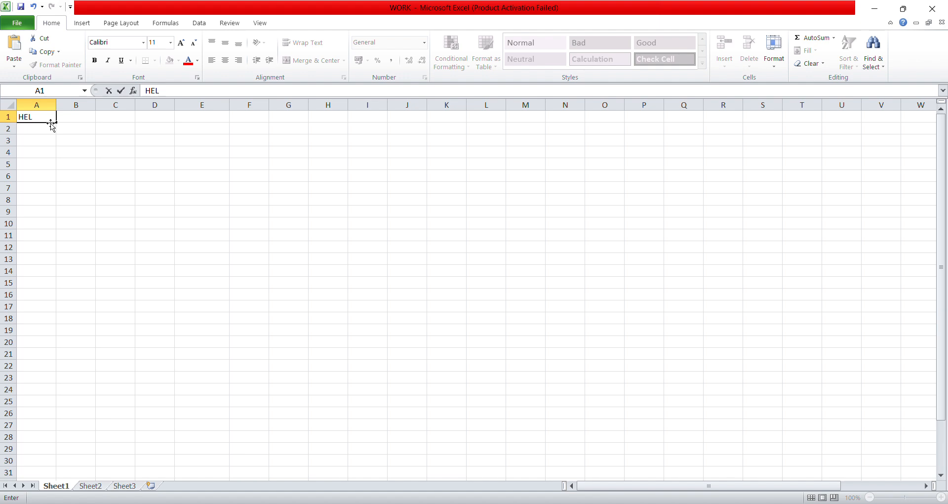
pyautogui.write('LO')
pyautogui.press('BackSpace')
pyautogui.press('BackSpace')
pyautogui.press('BackSpace')
pyautogui.press('Return')
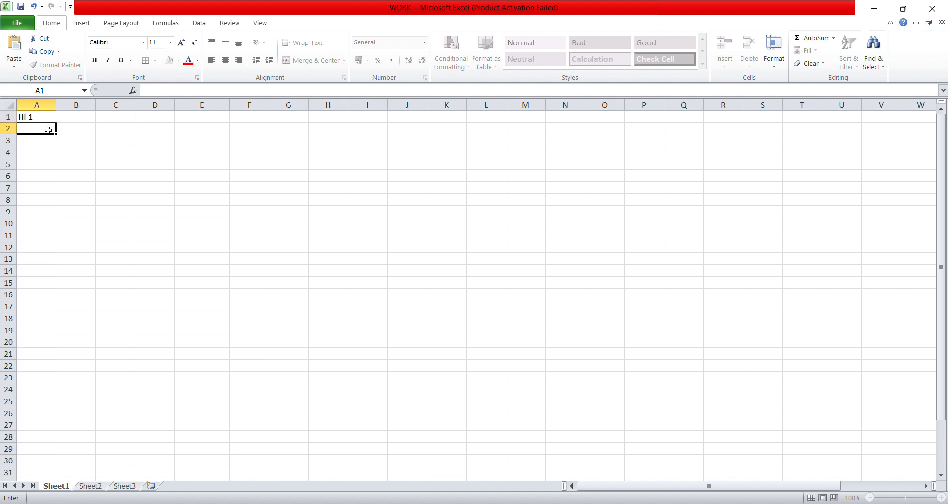
pyautogui.click(52, 119)
pyautogui.moveTo(55, 120); pyautogui.dragTo(61, 224)
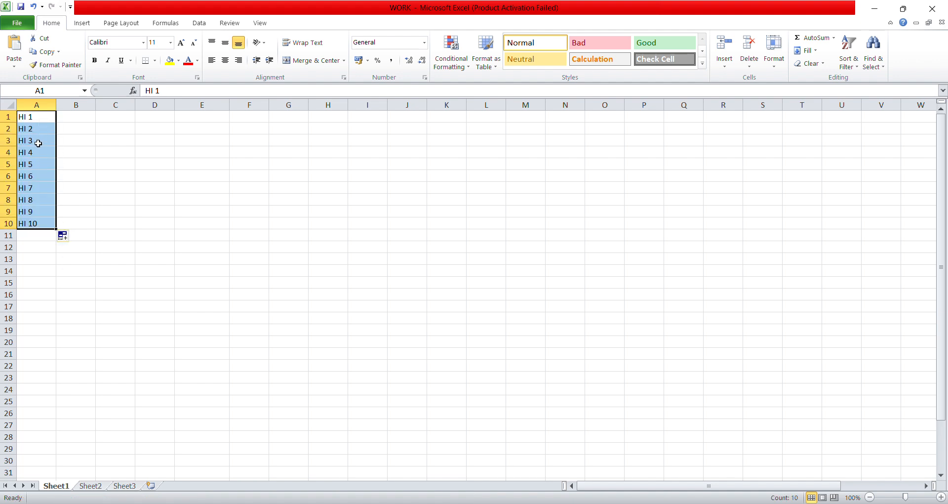
pyautogui.click(32, 122)
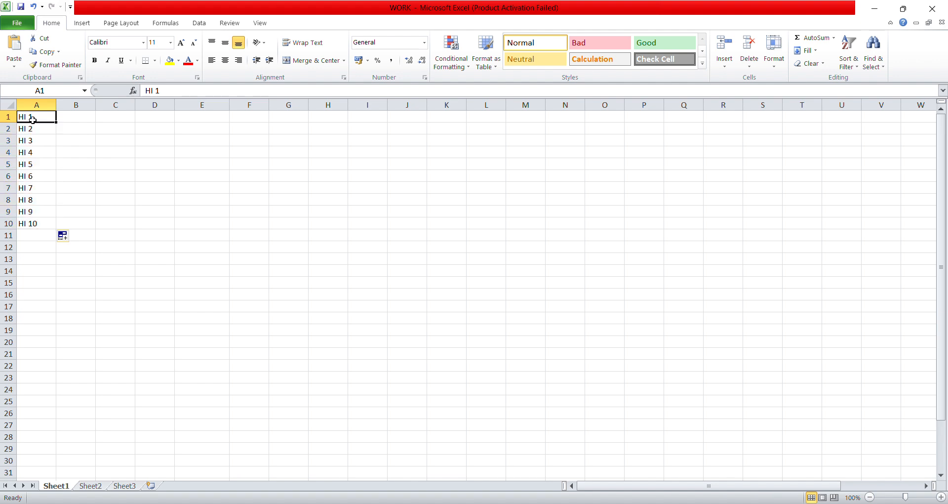
pyautogui.click(33, 130)
pyautogui.click(37, 149)
pyautogui.click(37, 140)
pyautogui.click(38, 152)
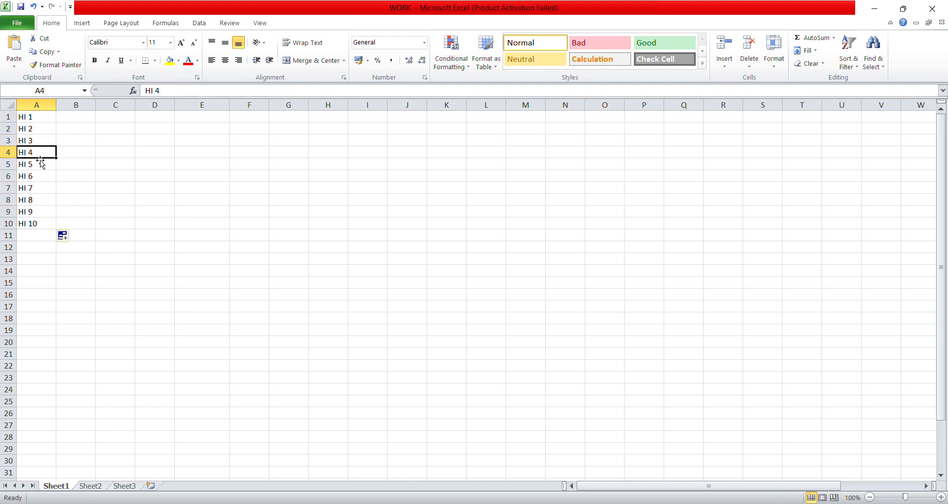
pyautogui.click(41, 176)
pyautogui.click(36, 186)
pyautogui.click(36, 211)
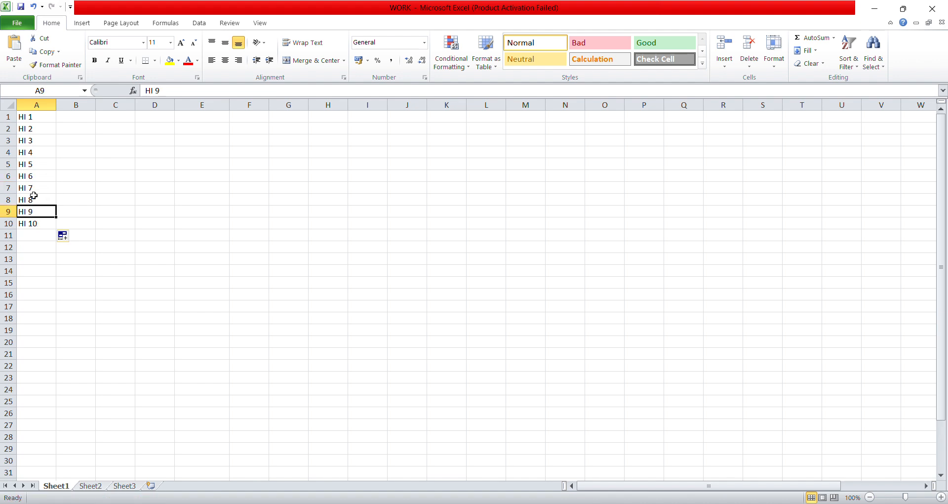
pyautogui.click(34, 140)
pyautogui.moveTo(36, 223); pyautogui.dragTo(32, 115)
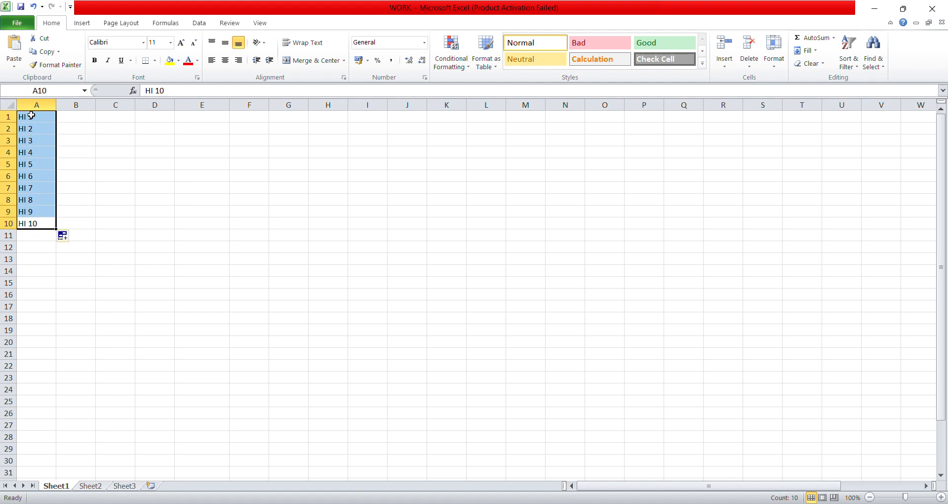
pyautogui.press('Delete')
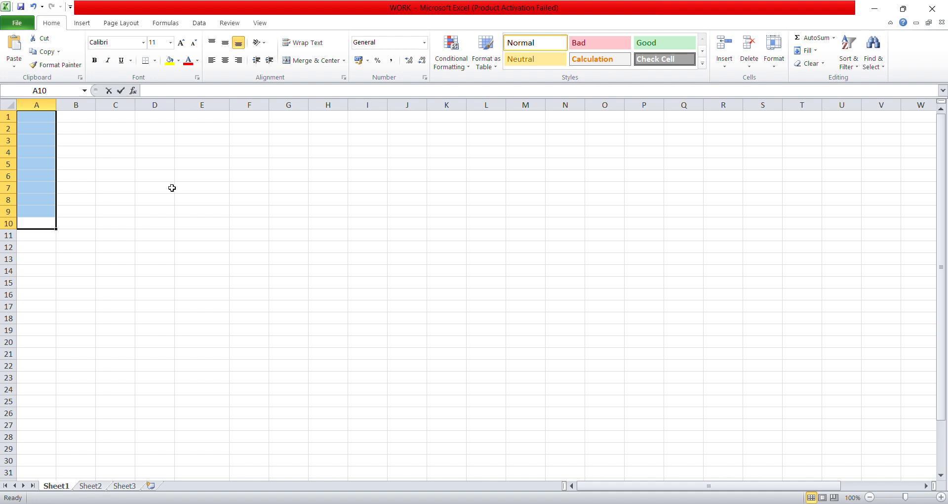
# Fill HI from A10 up to A1, then clear A1:A10 by dragging the fill handle back inside
pyautogui.write('HI')
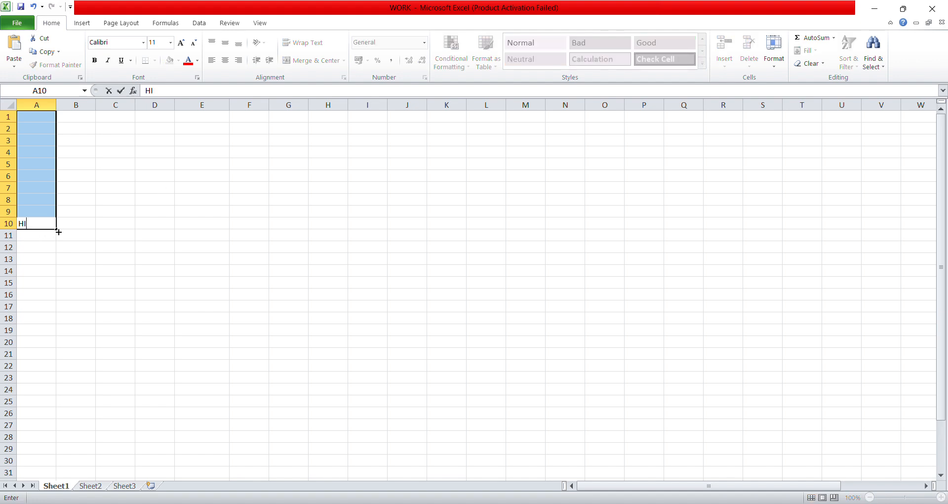
pyautogui.moveTo(56, 228); pyautogui.dragTo(58, 192)
pyautogui.click(58, 215)
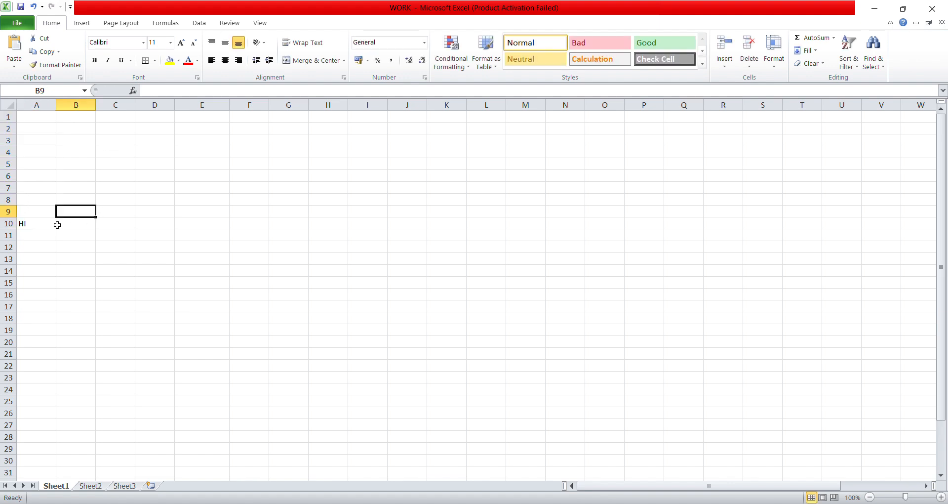
pyautogui.click(54, 225)
pyautogui.moveTo(54, 228); pyautogui.dragTo(64, 112)
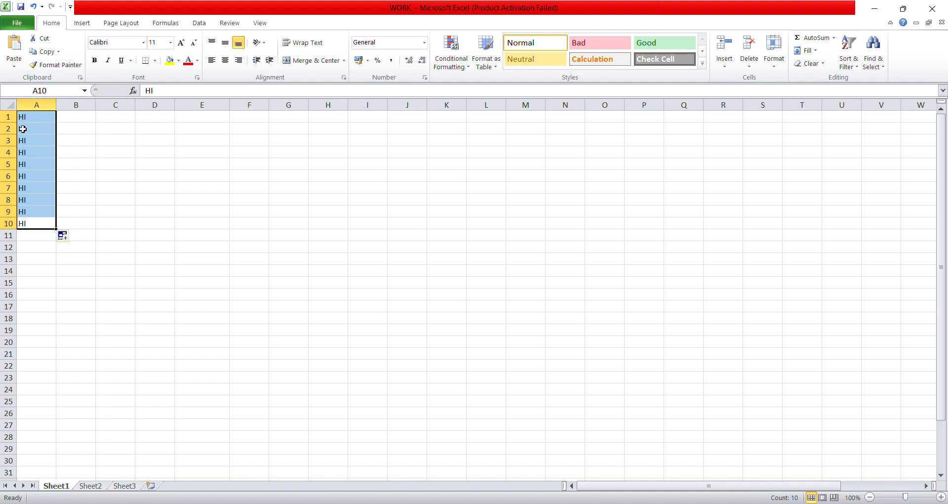
pyautogui.press('BackSpace')
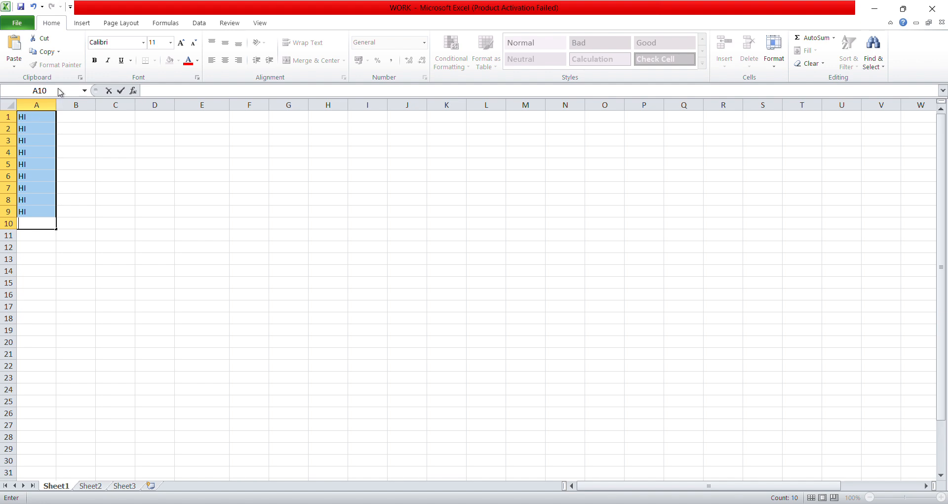
pyautogui.moveTo(57, 231); pyautogui.dragTo(61, 116)
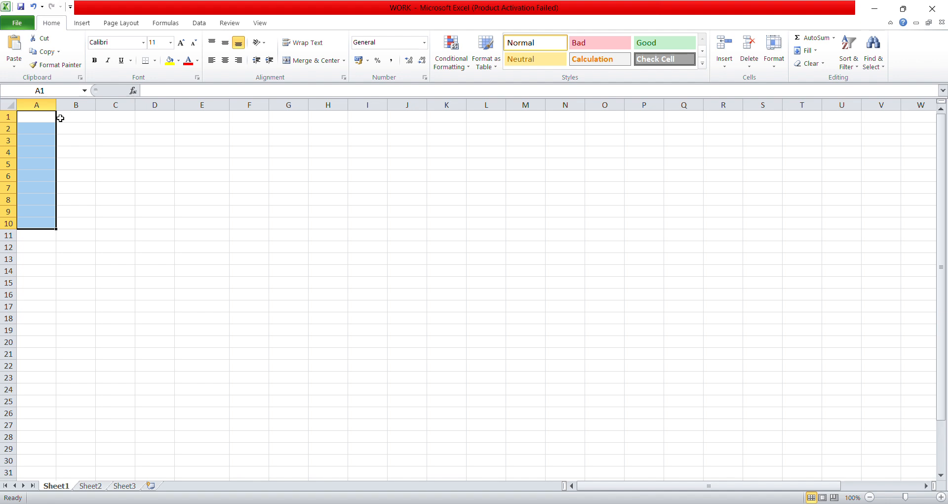
# Enter 10.01.1990 in B1, autofit column B, and fill yearly dates to 10.01.1999 in B10
pyautogui.click(89, 128)
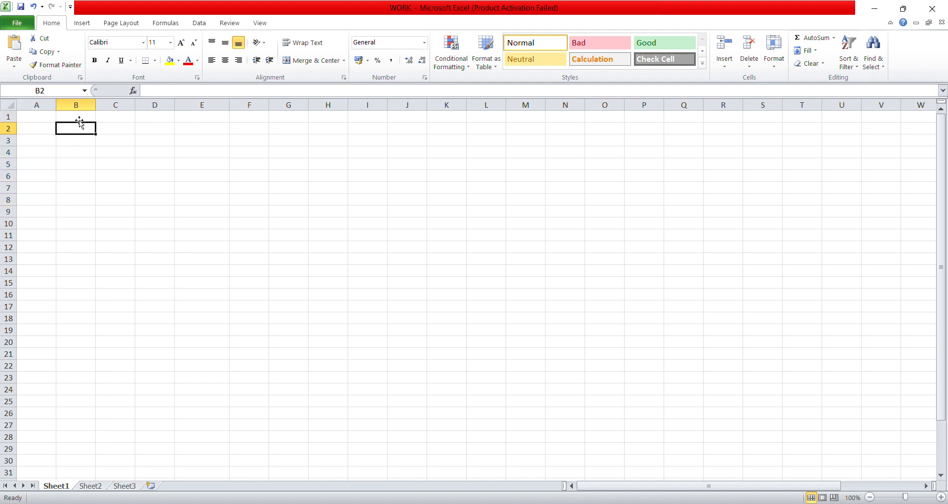
pyautogui.click(80, 115)
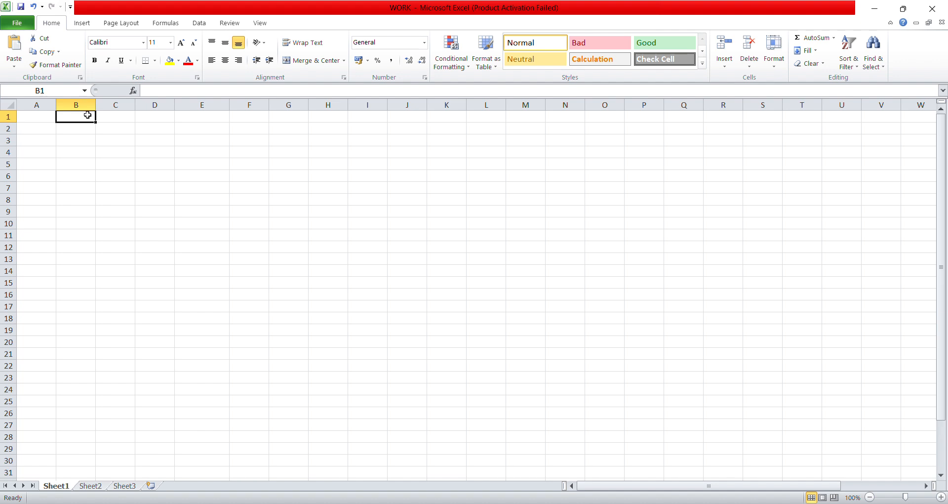
pyautogui.write('10')
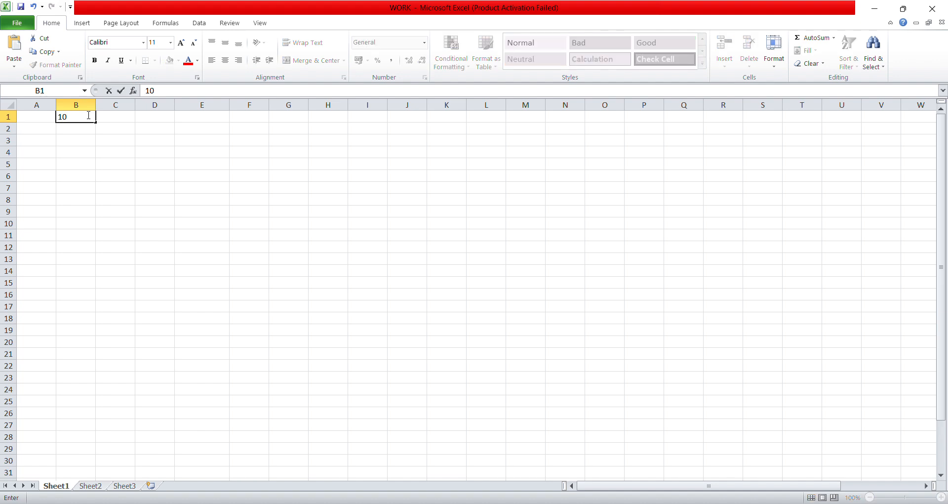
pyautogui.write('.01,')
pyautogui.write('1.1')
pyautogui.write('99')
pyautogui.write('0')
pyautogui.doubleClick(95, 106)
pyautogui.click(94, 117)
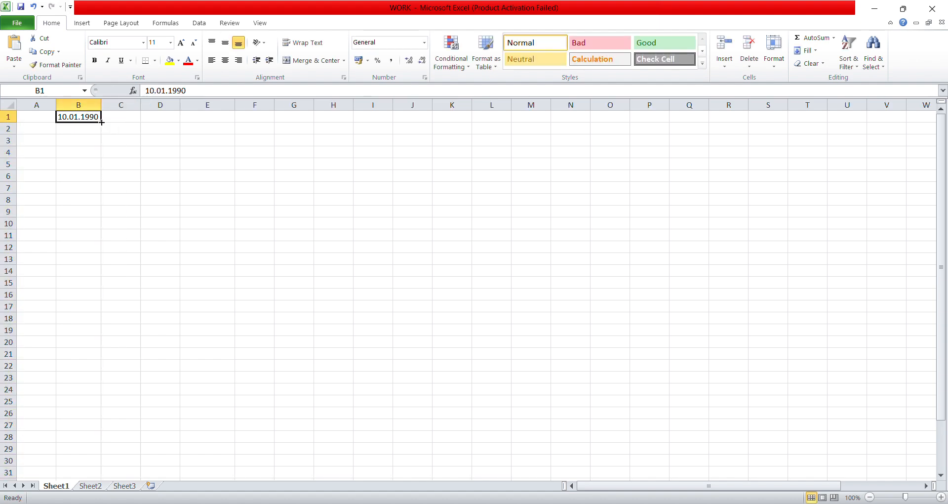
pyautogui.moveTo(101, 122); pyautogui.dragTo(107, 226)
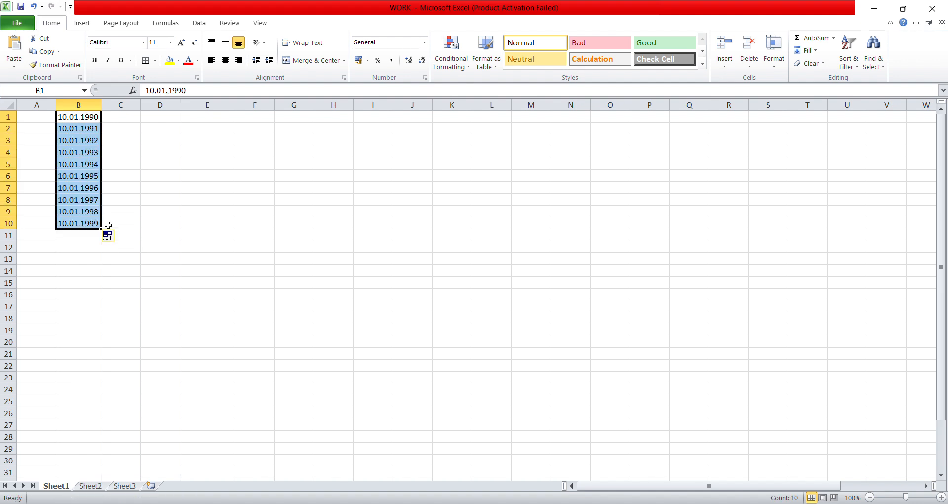
pyautogui.click(78, 139)
pyautogui.click(79, 117)
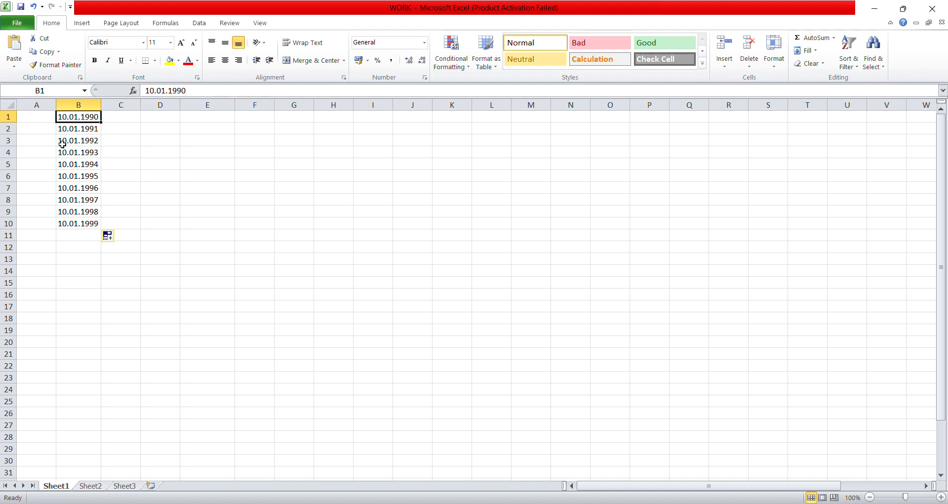
pyautogui.click(93, 225)
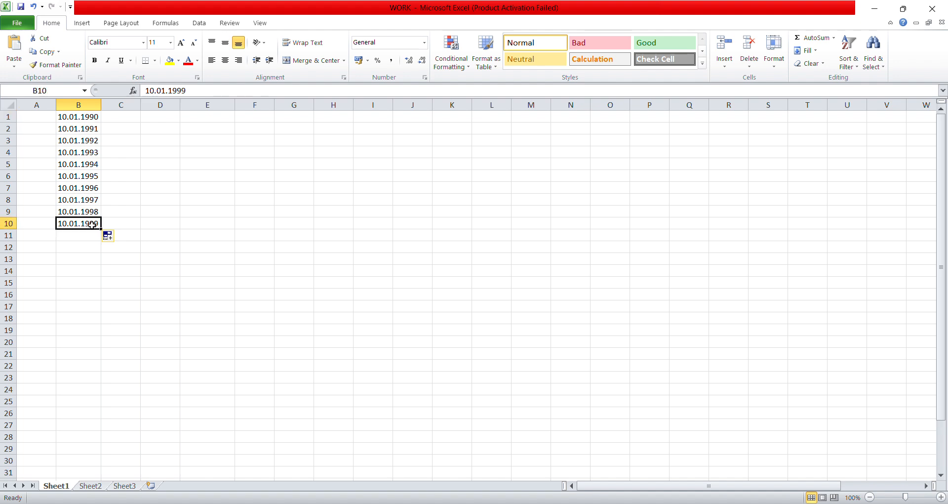
pyautogui.click(74, 119)
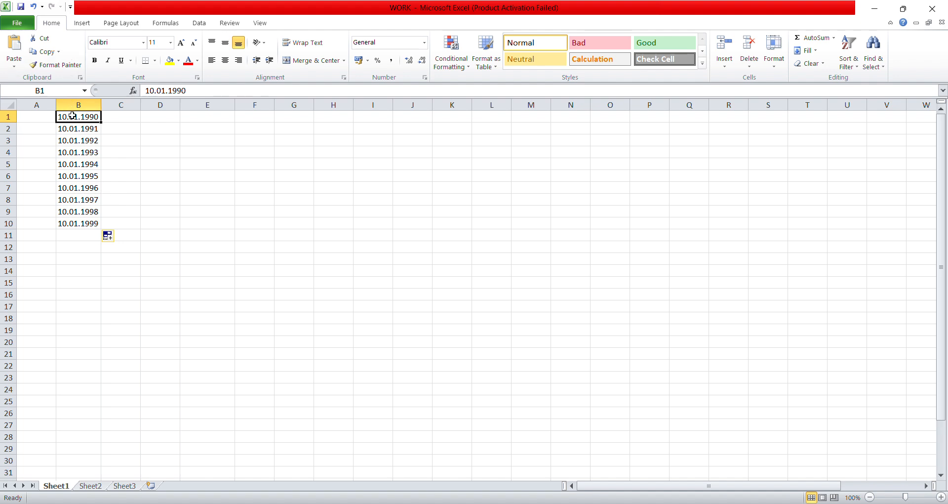
# Clear the B1:B10 dates by dragging the fill handle back inside, then enter 01.01.2020 in A1
pyautogui.moveTo(73, 115); pyautogui.dragTo(76, 221)
pyautogui.press('BackSpace')
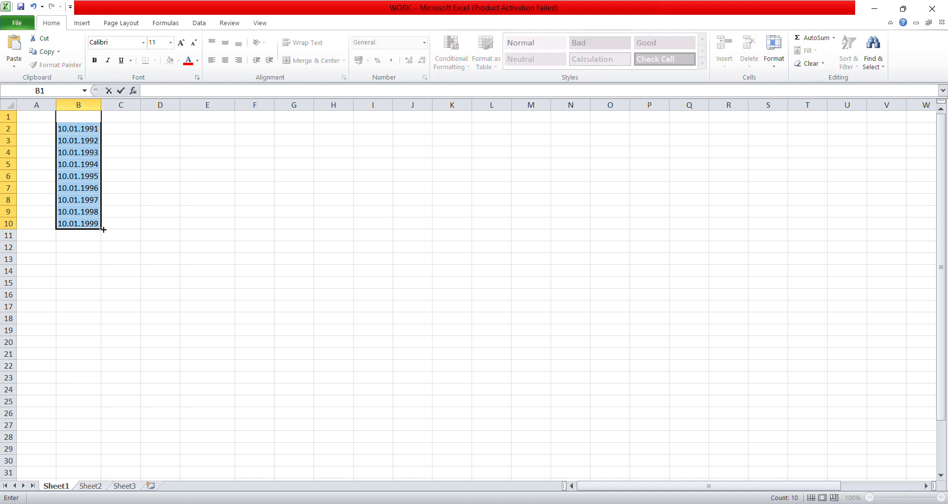
pyautogui.moveTo(103, 229); pyautogui.dragTo(101, 120)
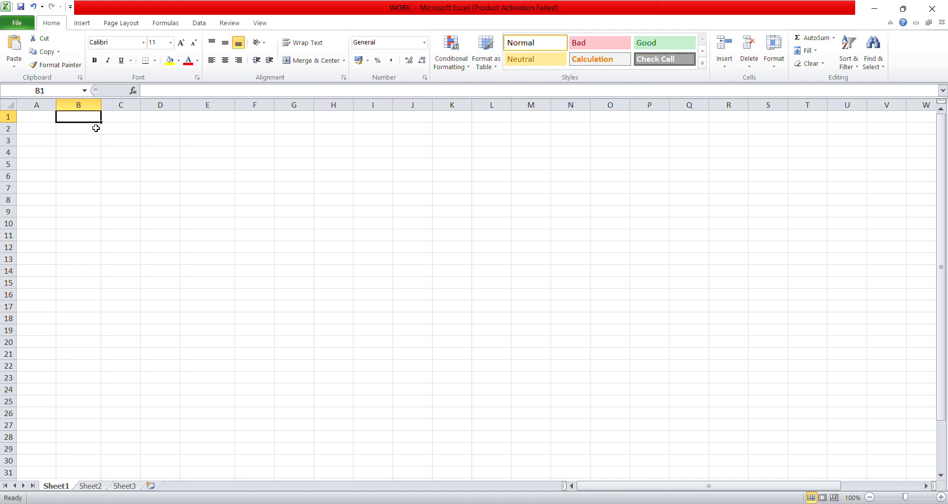
pyautogui.click(42, 119)
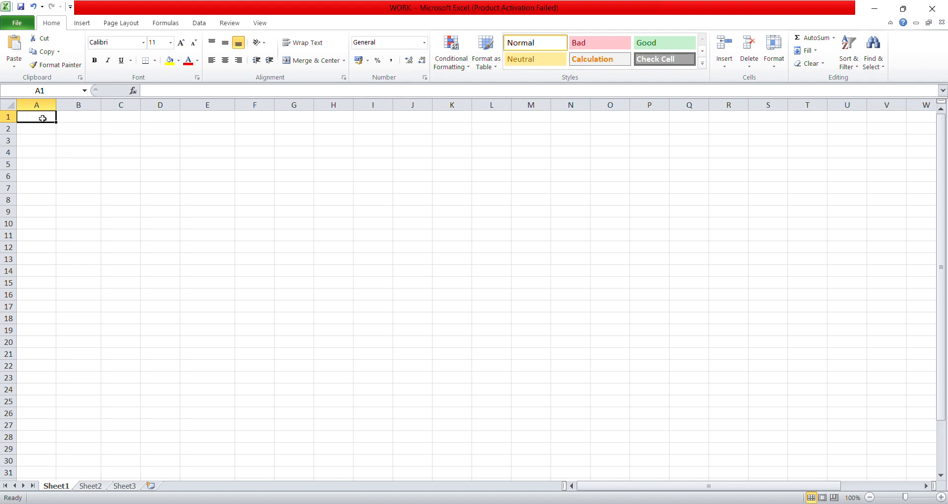
pyautogui.write('01.')
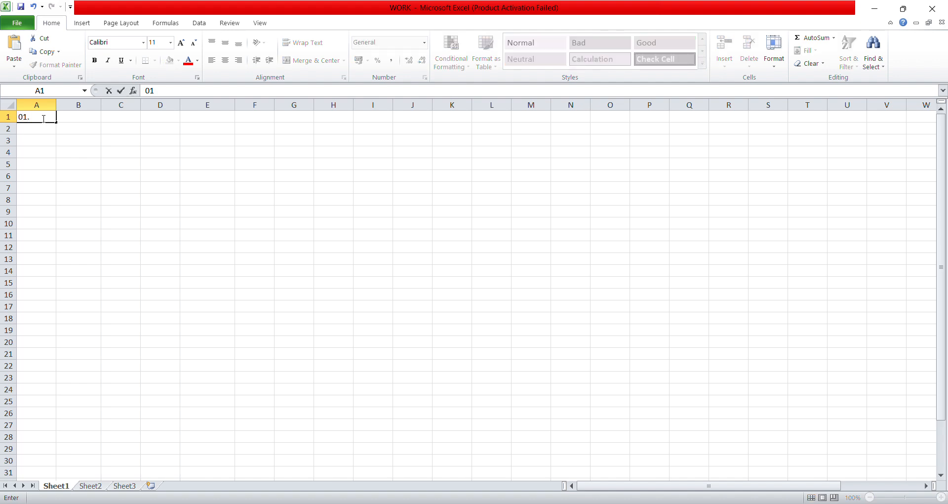
pyautogui.write('01.2020')
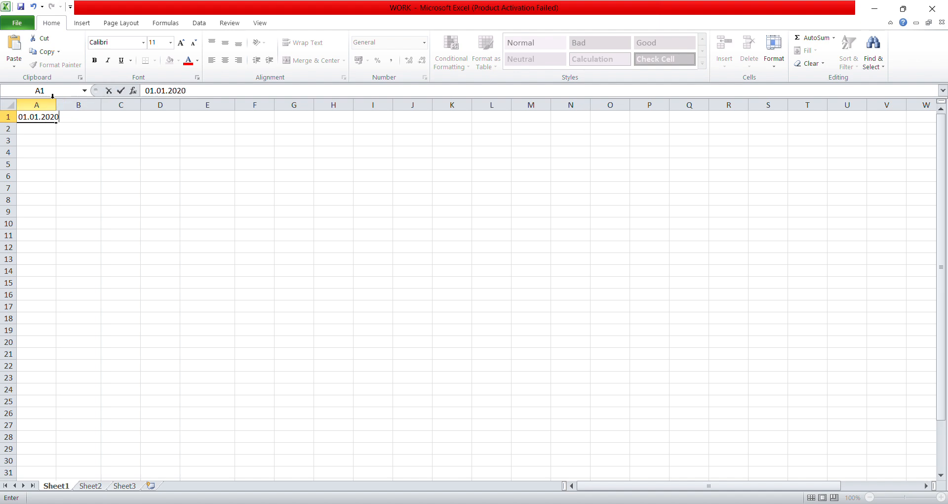
# Autofit column A and extend 01.01.2020 yearly down to A20, ending at 01.01.2039
pyautogui.click(56, 103)
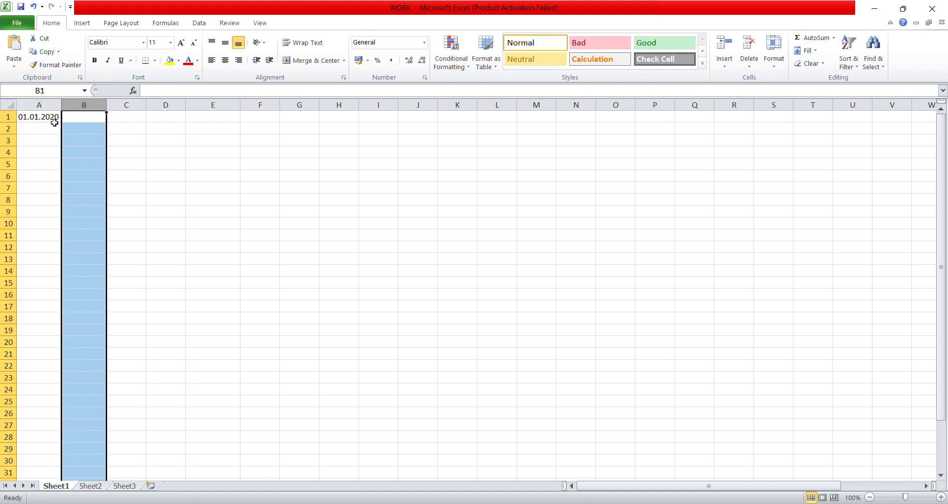
pyautogui.click(53, 119)
pyautogui.moveTo(60, 120); pyautogui.dragTo(74, 344)
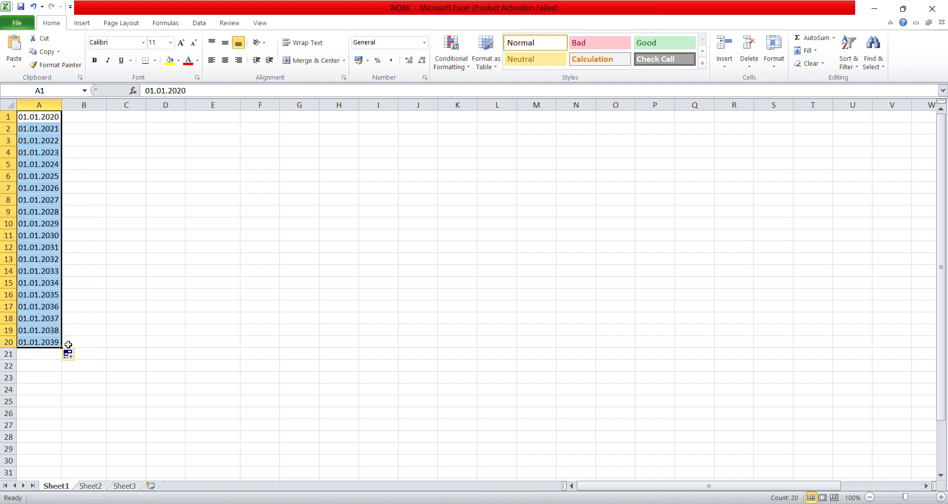
pyautogui.click(35, 139)
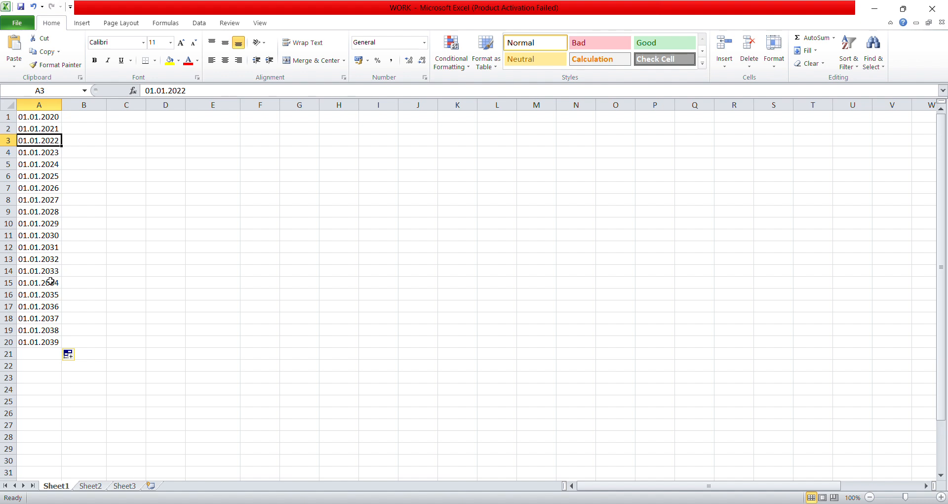
pyautogui.click(45, 116)
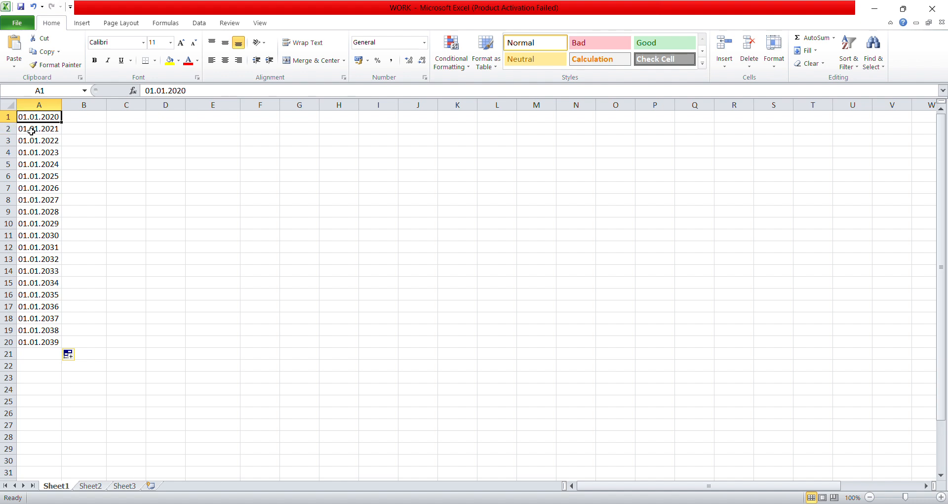
# Clear the 2020–2039 yearly dates from A1:A20 by dragging the fill handle back up
pyautogui.moveTo(37, 118); pyautogui.dragTo(37, 124)
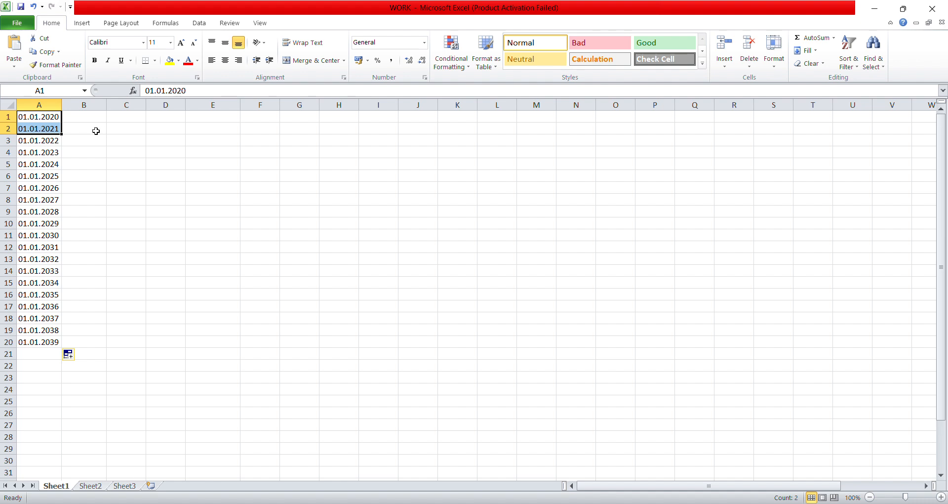
pyautogui.click(42, 342)
pyautogui.click(61, 348)
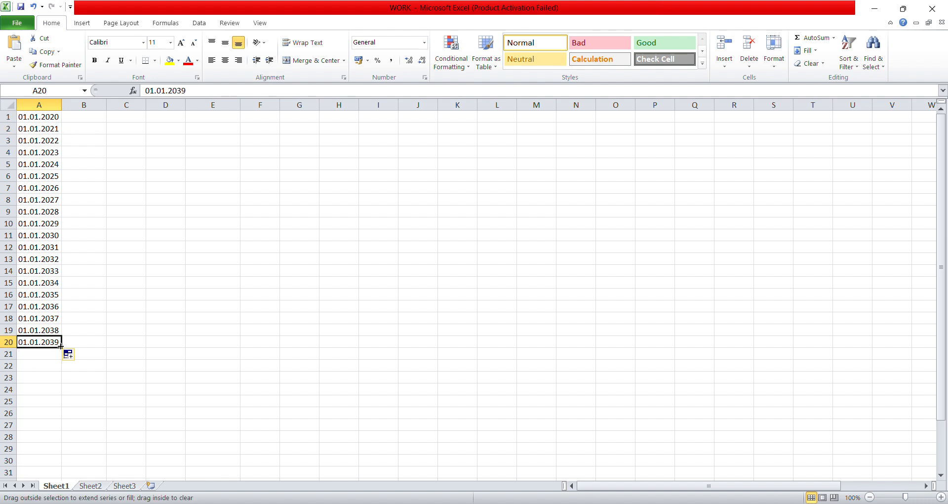
pyautogui.click(58, 353)
pyautogui.moveTo(61, 359); pyautogui.dragTo(80, 117)
pyautogui.click(41, 126)
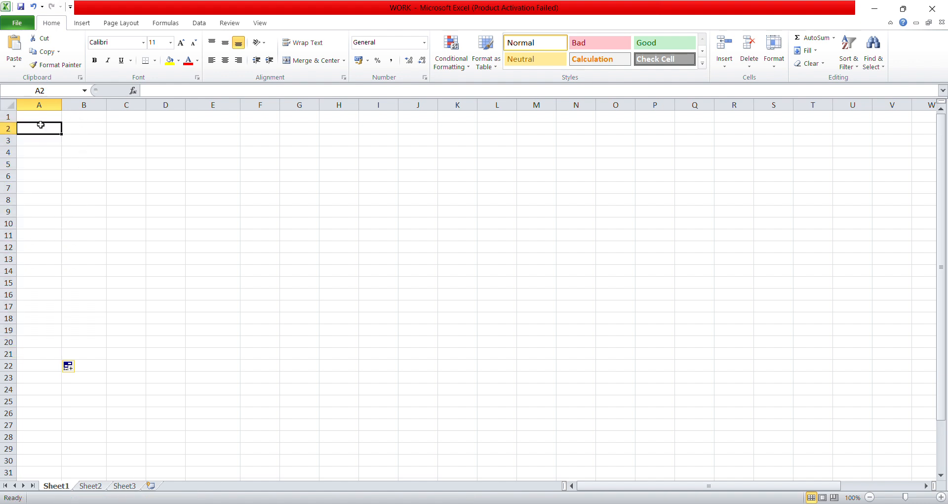
# Enter 14.03.2020 in A1 and 03.14.2020 in B1
pyautogui.click(42, 118)
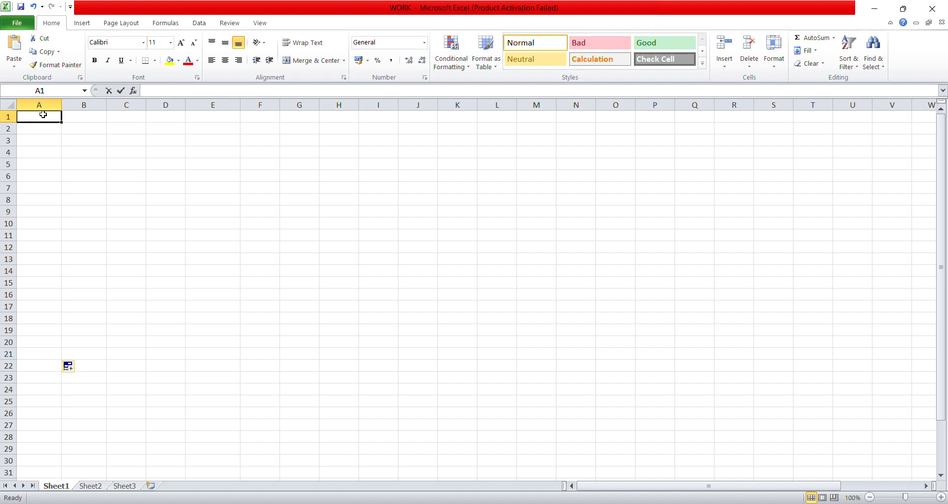
pyautogui.write('14.03')
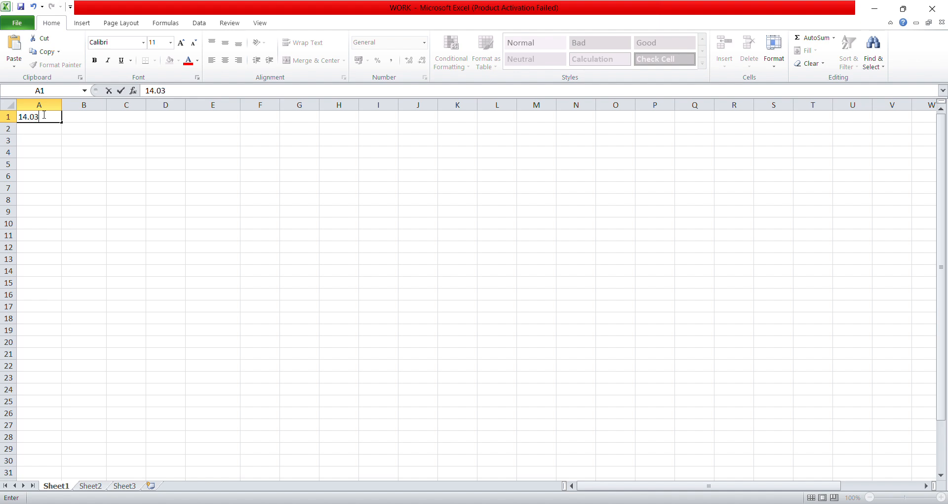
pyautogui.write('.2020')
pyautogui.click(73, 117)
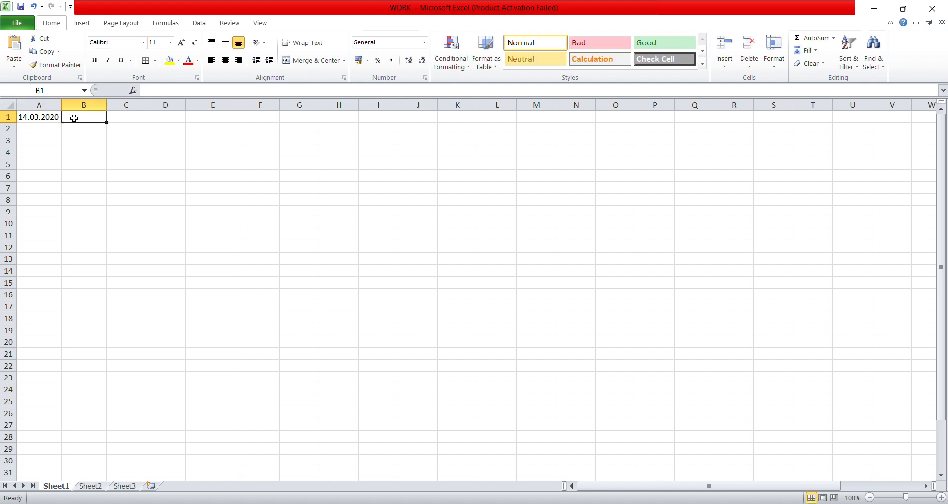
pyautogui.write('03.1')
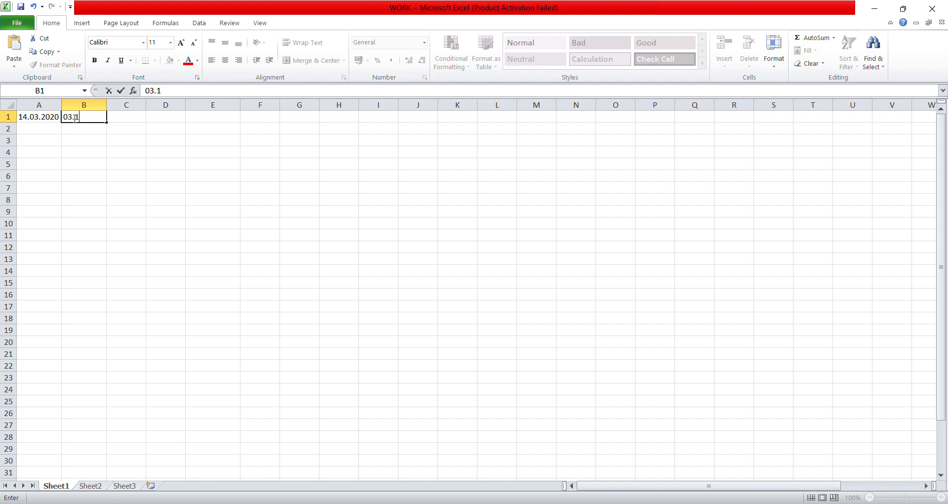
pyautogui.write('4.2020')
# Extend 03.14.2020 in column B and 14.03.2020 in column A yearly down to row 10, then inspect the dates
pyautogui.moveTo(106, 122); pyautogui.dragTo(120, 228)
pyautogui.click(53, 118)
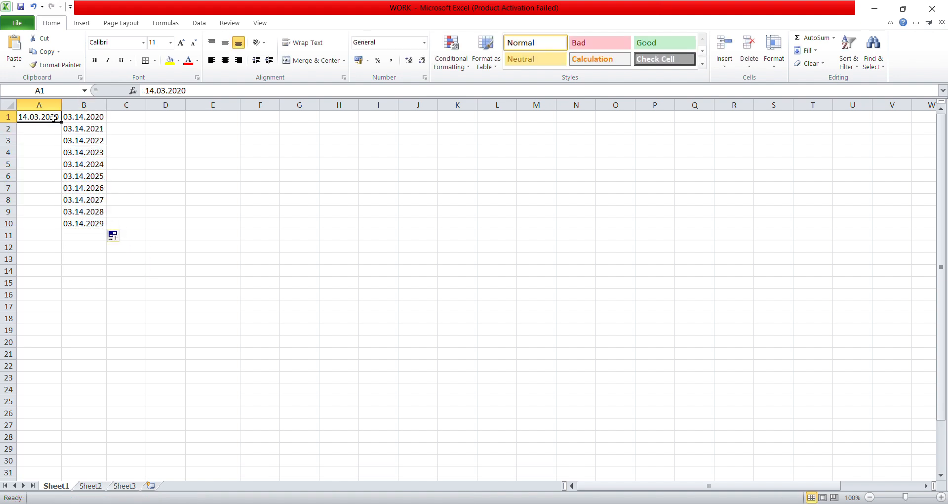
pyautogui.moveTo(61, 121); pyautogui.dragTo(71, 226)
pyautogui.click(148, 163)
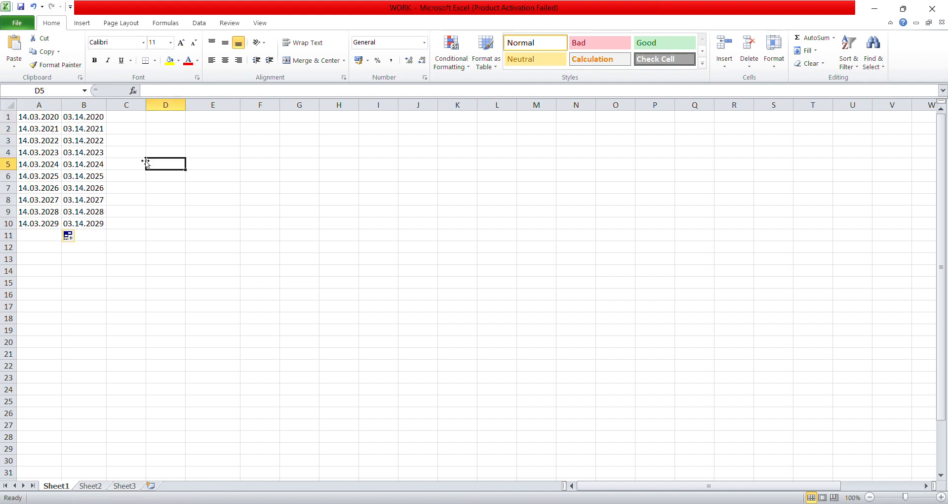
pyautogui.click(54, 174)
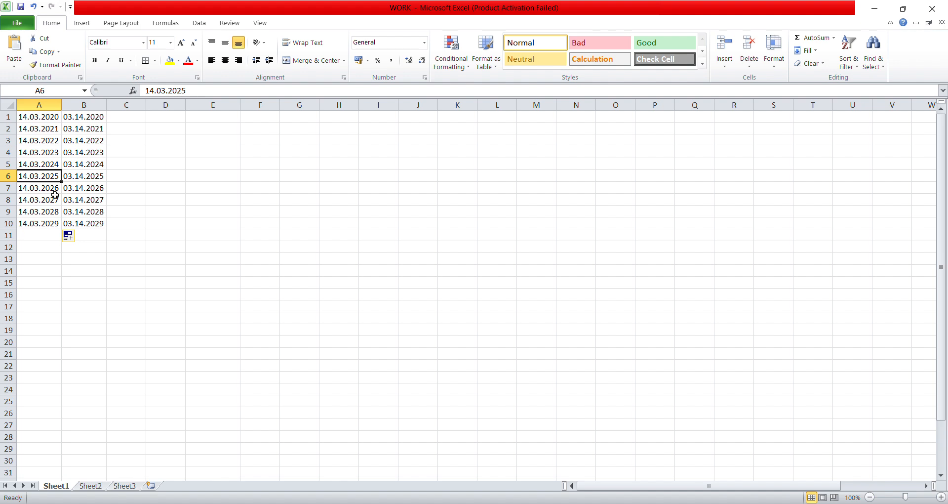
pyautogui.scroll(-6, 56, 192)
pyautogui.scroll(5, 57, 190)
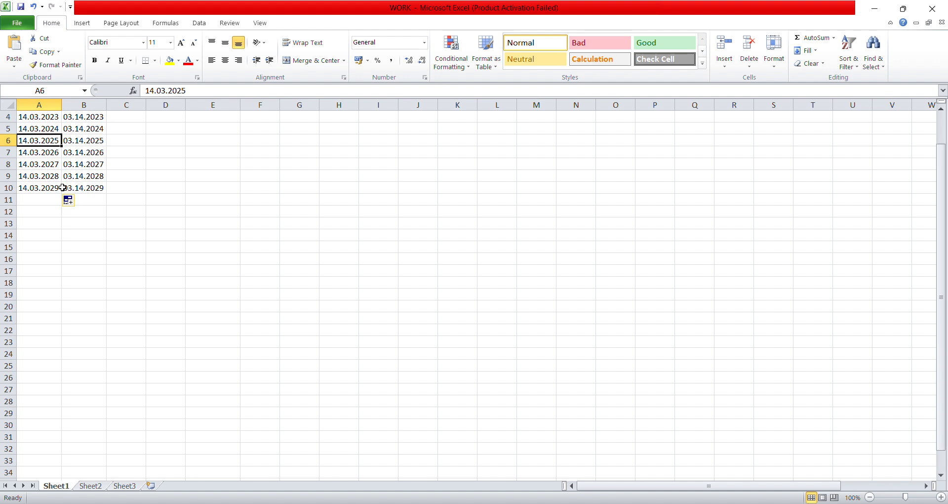
pyautogui.scroll(1, 62, 188)
pyautogui.click(42, 117)
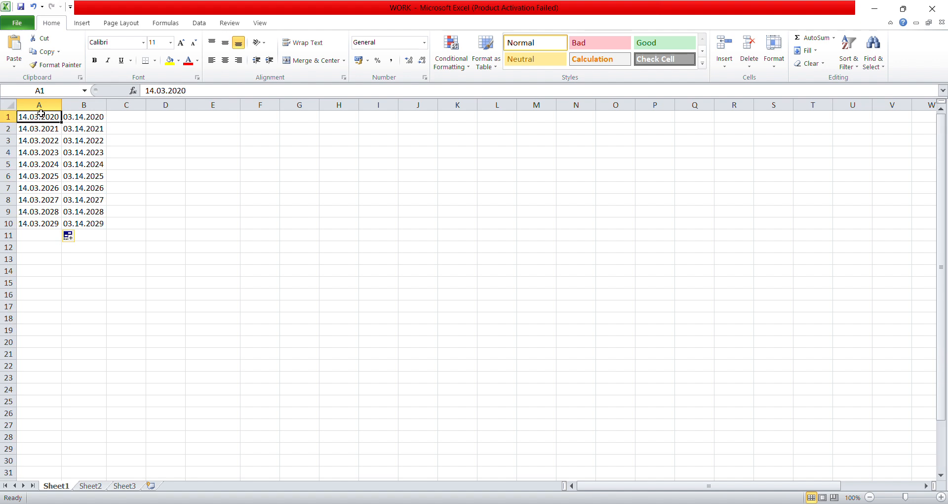
# Clear the 03.14.2020–03.14.2029 dates in column B by dragging B11's fill handle up
pyautogui.moveTo(38, 116); pyautogui.dragTo(106, 233)
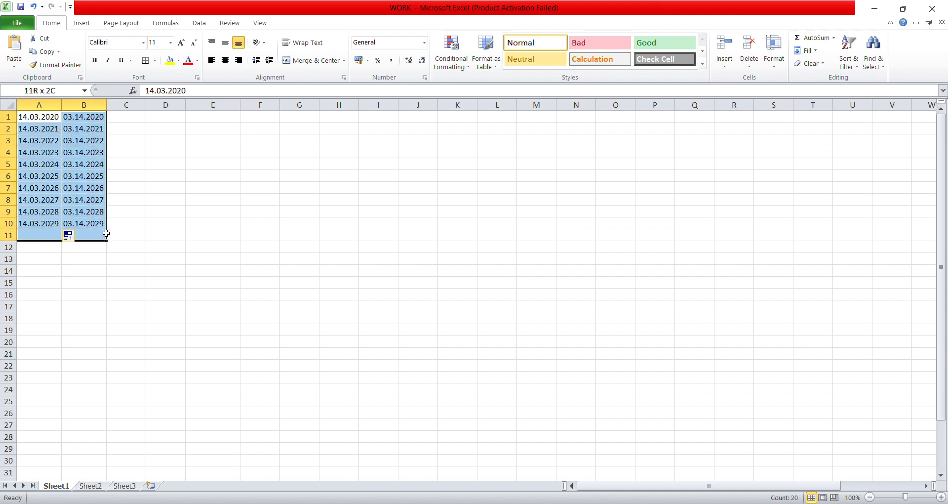
pyautogui.click(81, 117)
pyautogui.moveTo(32, 117); pyautogui.dragTo(111, 225)
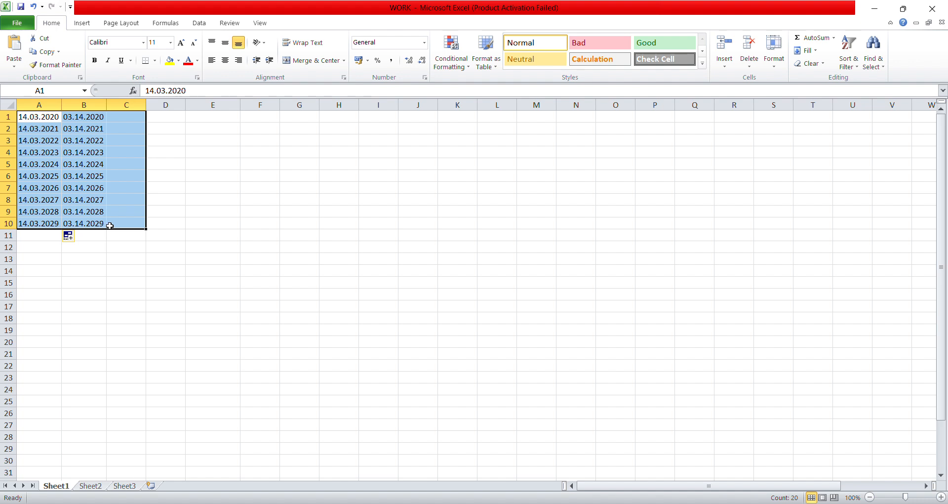
pyautogui.click(105, 226)
pyautogui.click(103, 236)
pyautogui.moveTo(107, 241); pyautogui.dragTo(6, 101)
# Clear the 14.03.2020–14.03.2029 dates in A1:A10 by dragging A11's fill handle up
pyautogui.click(49, 222)
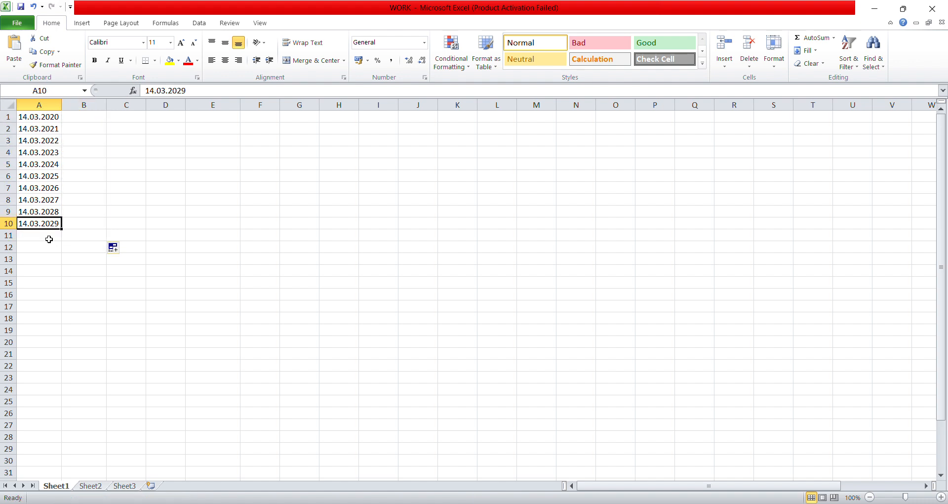
pyautogui.click(55, 234)
pyautogui.moveTo(62, 241); pyautogui.dragTo(55, 105)
pyautogui.click(47, 130)
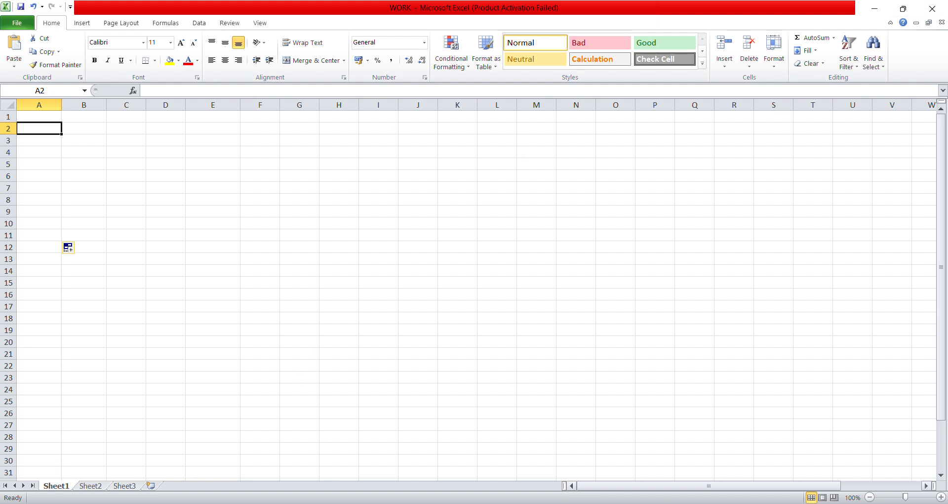
pyautogui.click(172, 193)
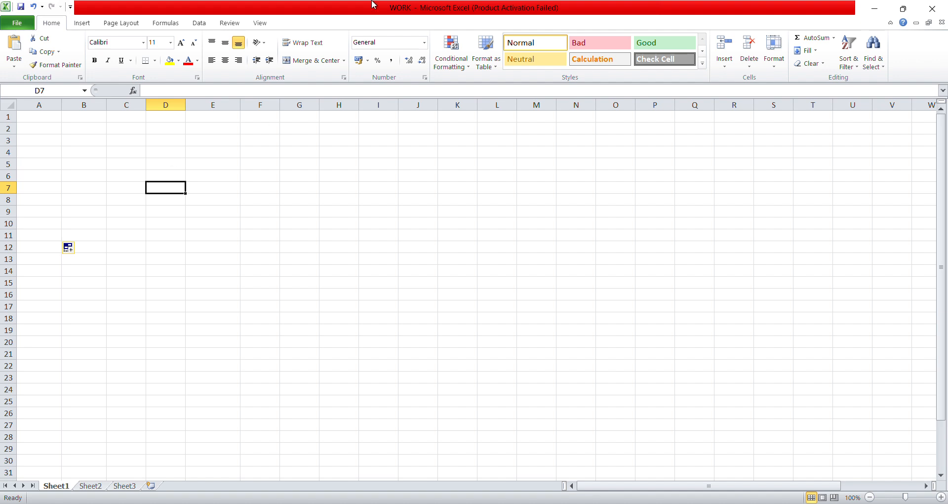
pyautogui.click(28, 120)
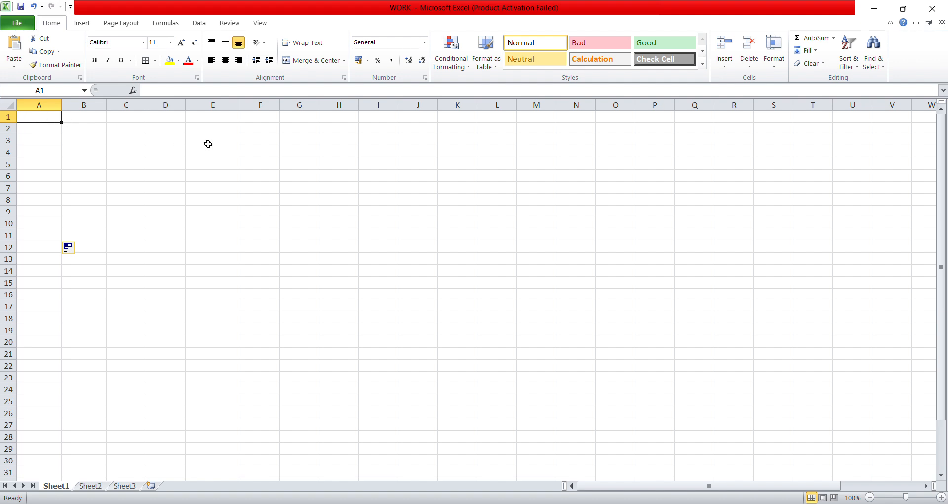
pyautogui.click(294, 161)
pyautogui.click(351, 269)
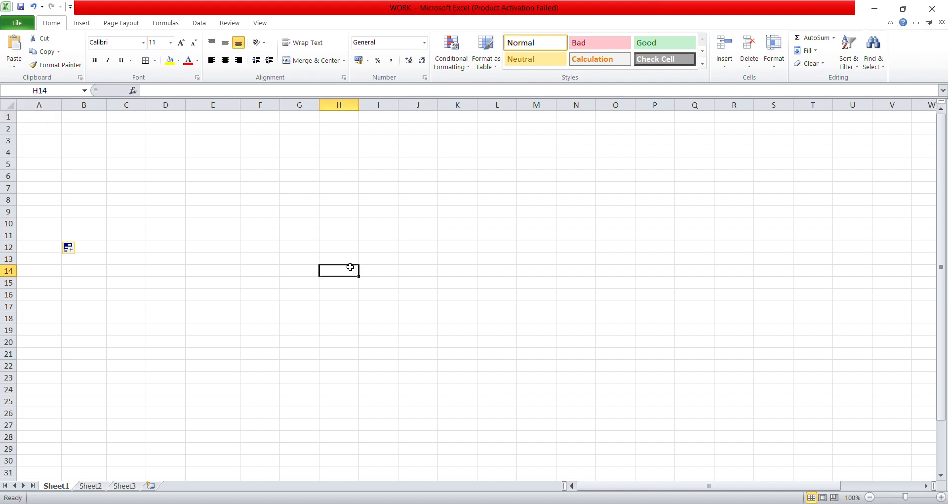
pyautogui.write('1')
pyautogui.hotkey('ctrl', 'Return')
pyautogui.moveTo(359, 277); pyautogui.dragTo(363, 393)
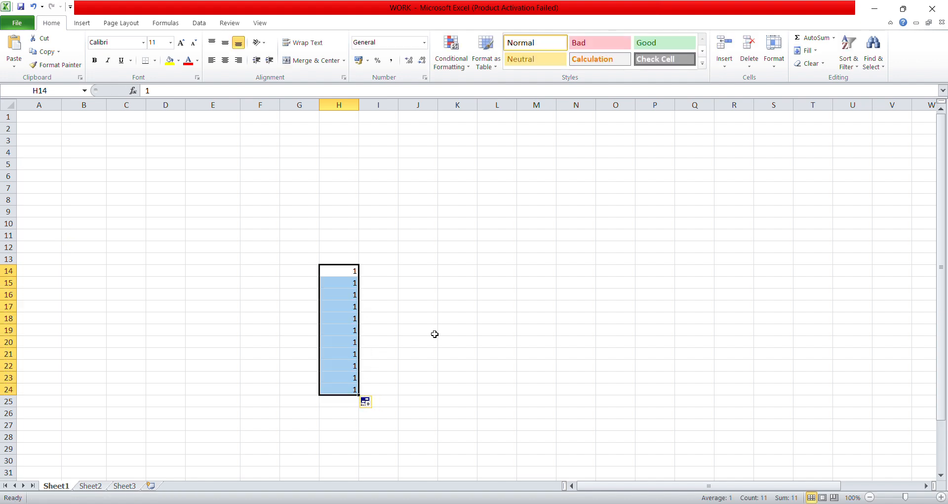
pyautogui.click(372, 276)
pyautogui.moveTo(350, 273); pyautogui.dragTo(370, 415)
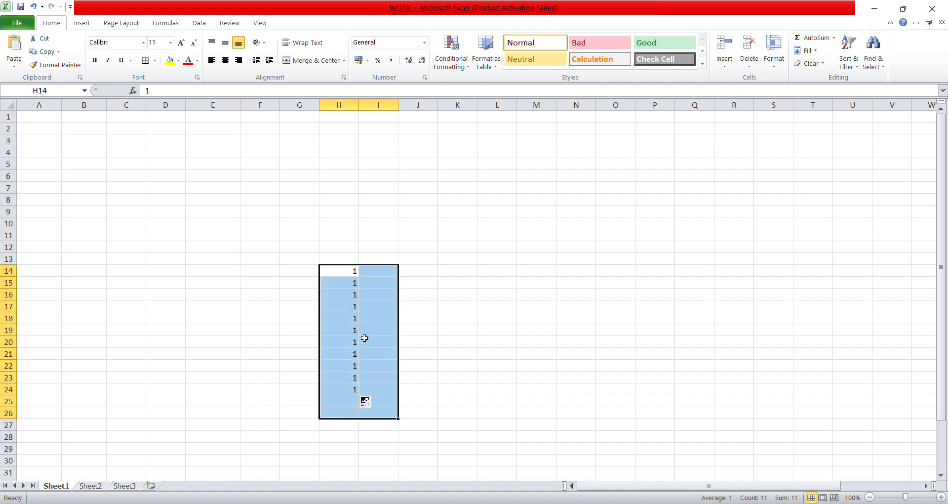
pyautogui.press('BackSpace')
pyautogui.click(357, 388)
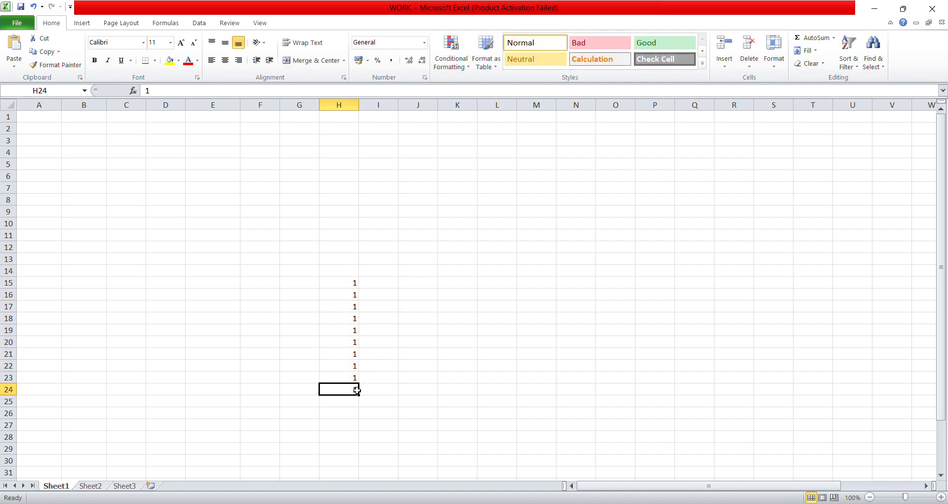
pyautogui.moveTo(358, 395); pyautogui.dragTo(367, 277)
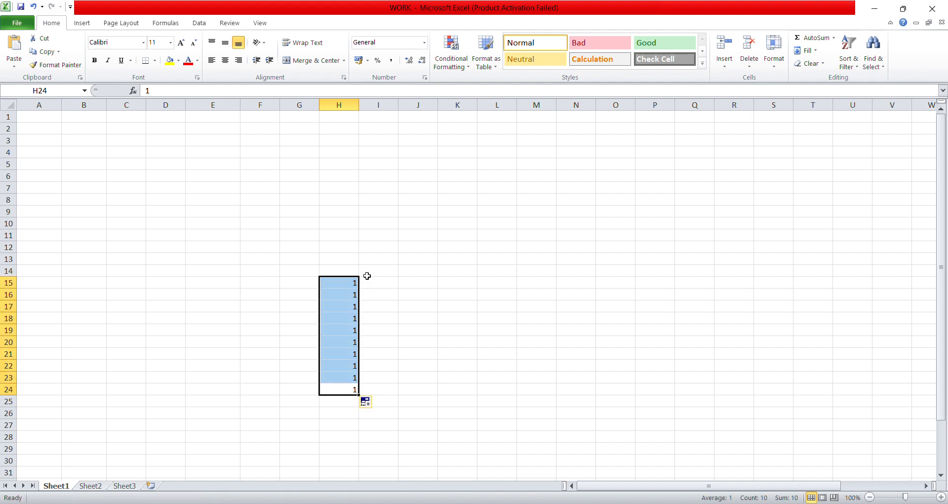
pyautogui.press('BackSpace')
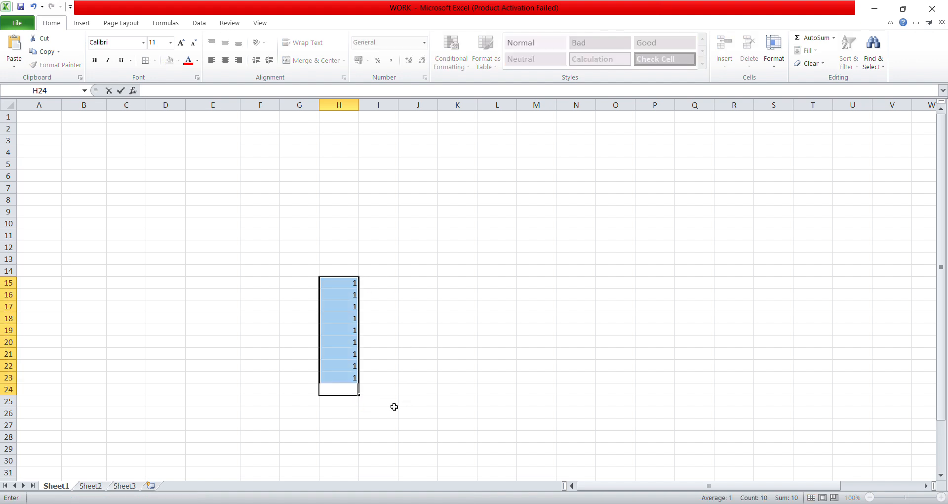
pyautogui.moveTo(358, 394); pyautogui.dragTo(362, 278)
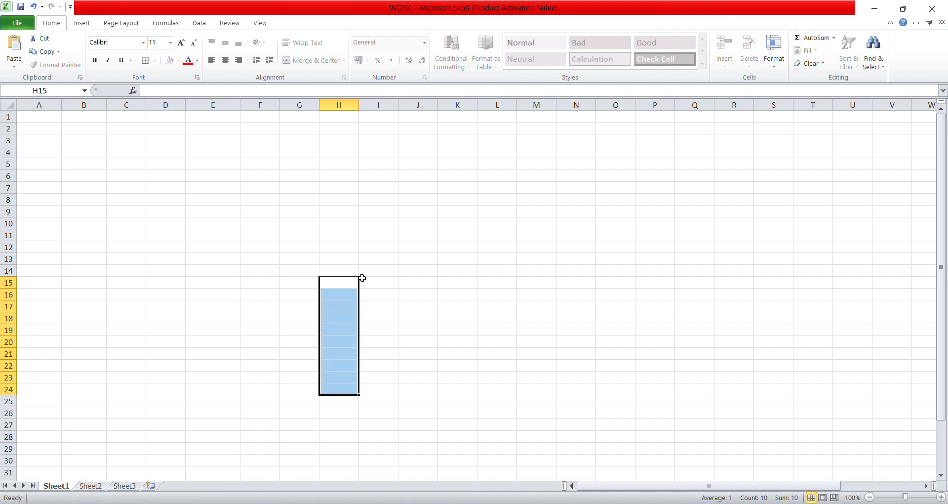
pyautogui.click(309, 232)
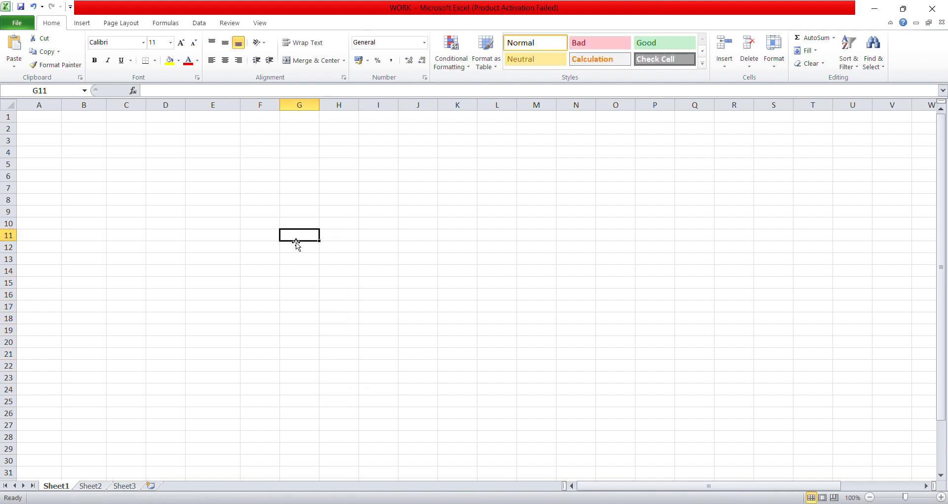
pyautogui.write('1')
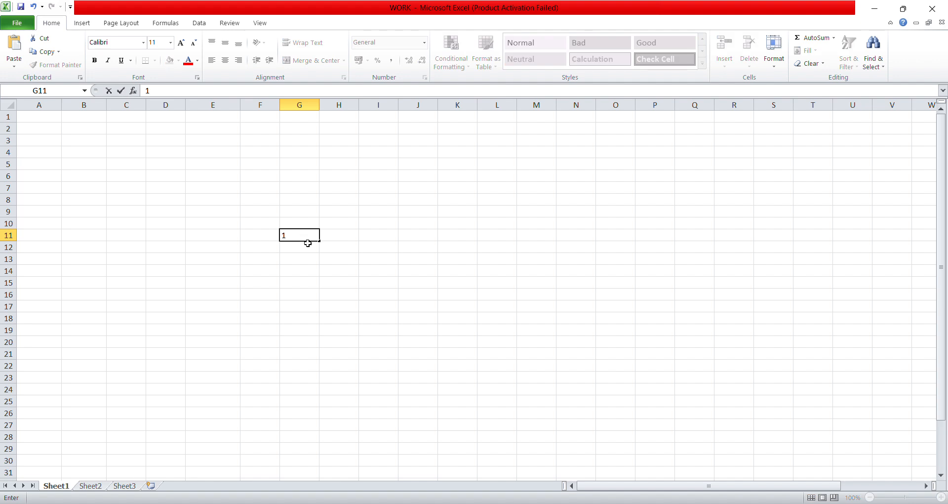
pyautogui.moveTo(318, 240); pyautogui.dragTo(321, 346)
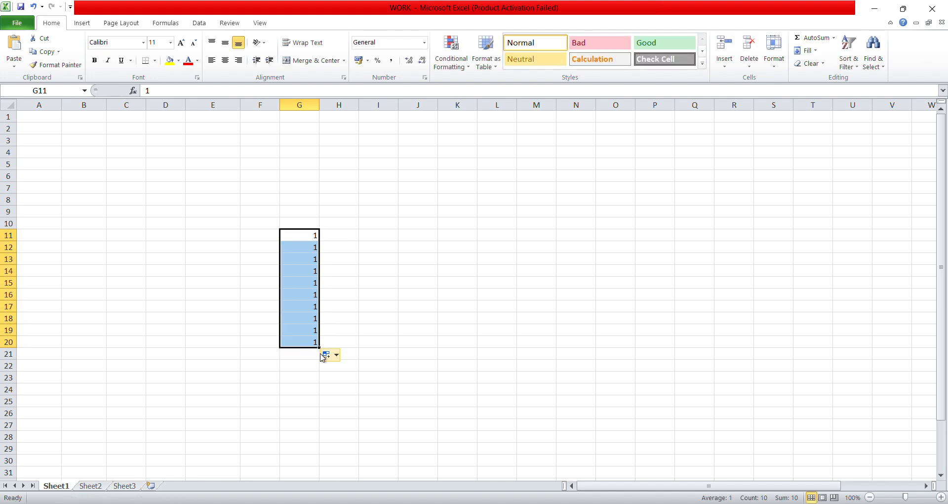
pyautogui.click(308, 355)
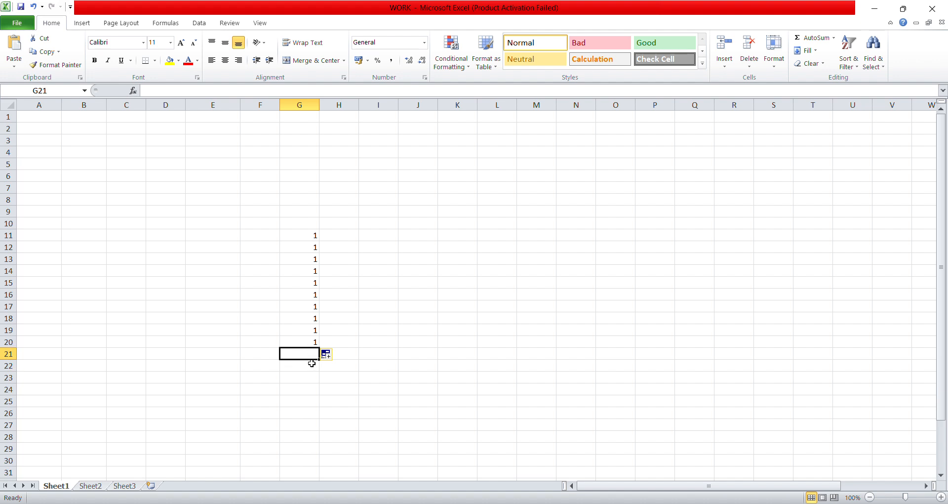
pyautogui.moveTo(320, 360); pyautogui.dragTo(321, 232)
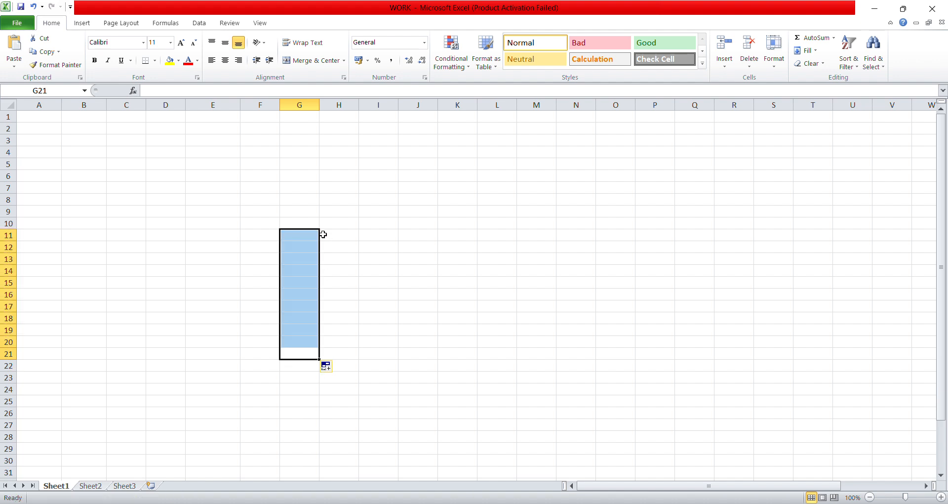
pyautogui.click(342, 213)
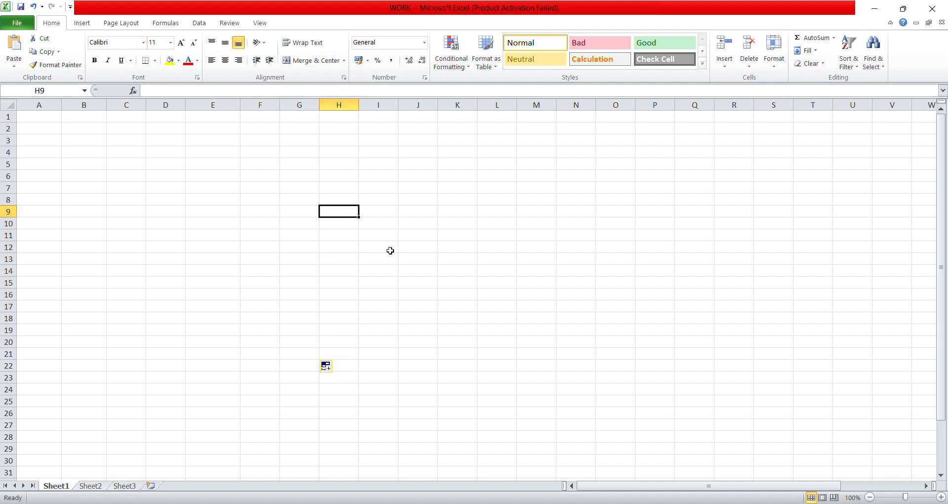